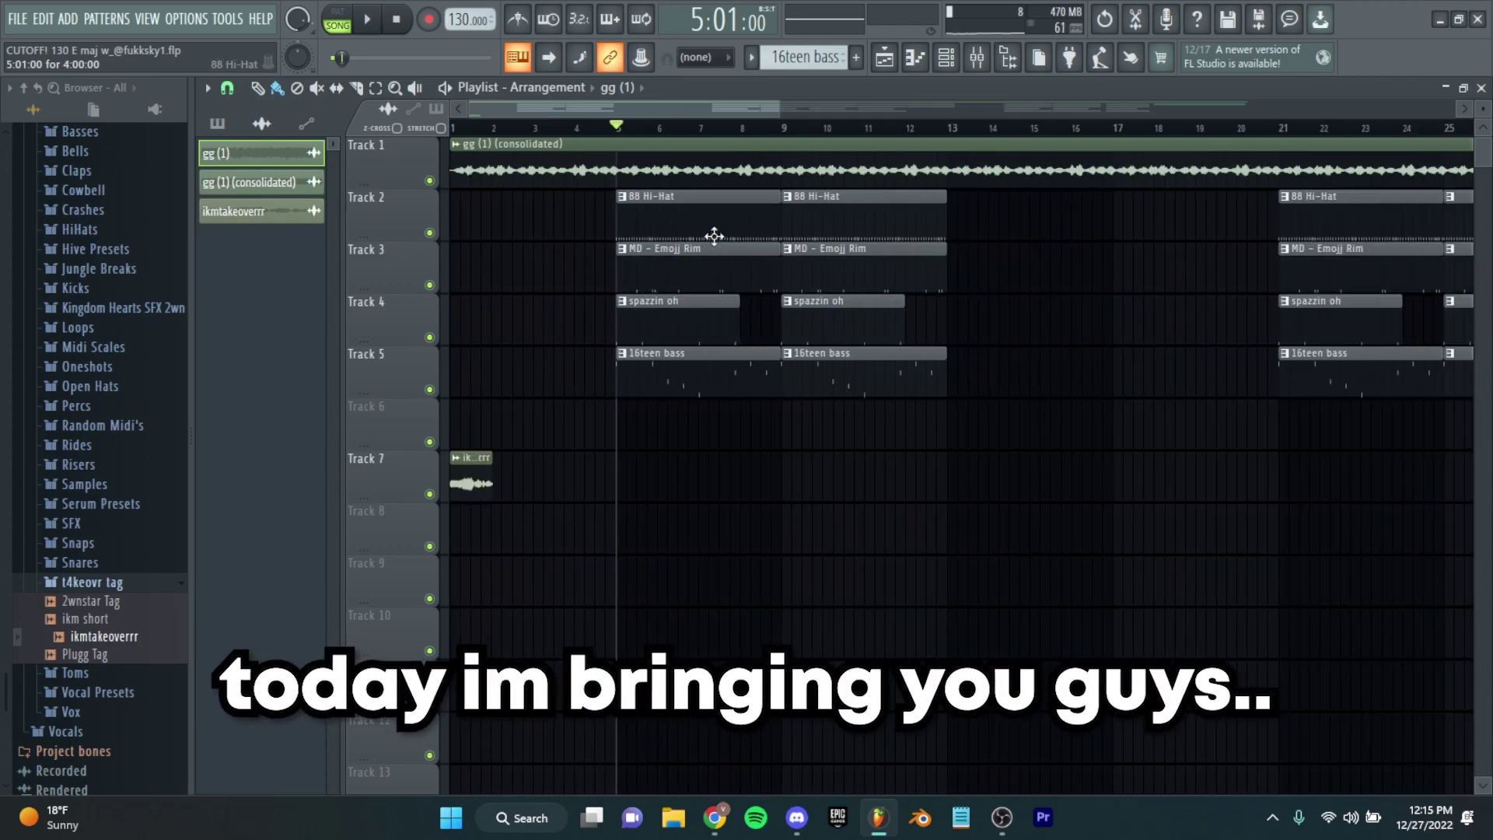
pyautogui.scroll(-1, 713, 236)
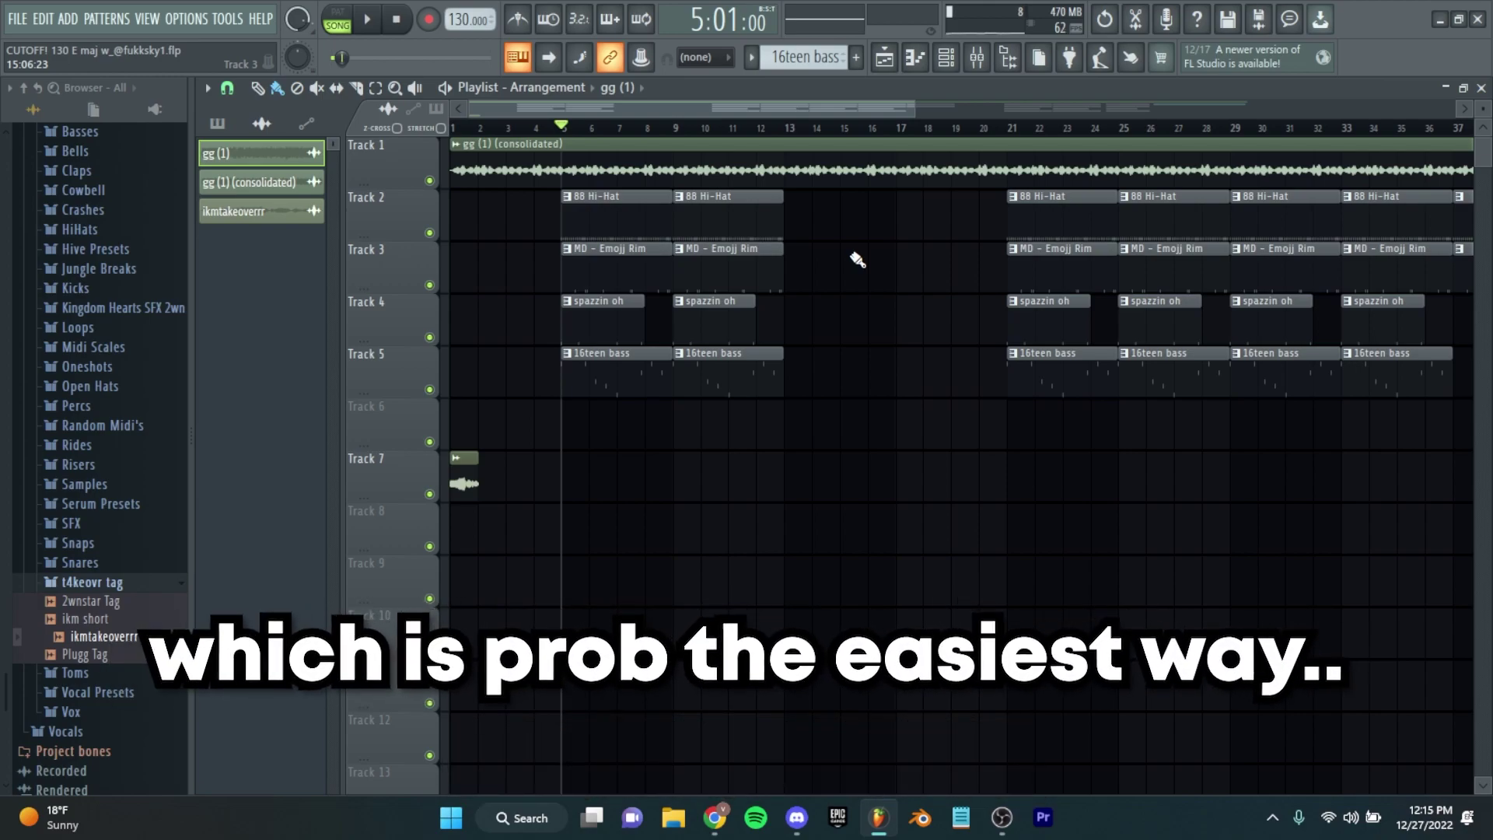
pyautogui.scroll(5, 613, 313)
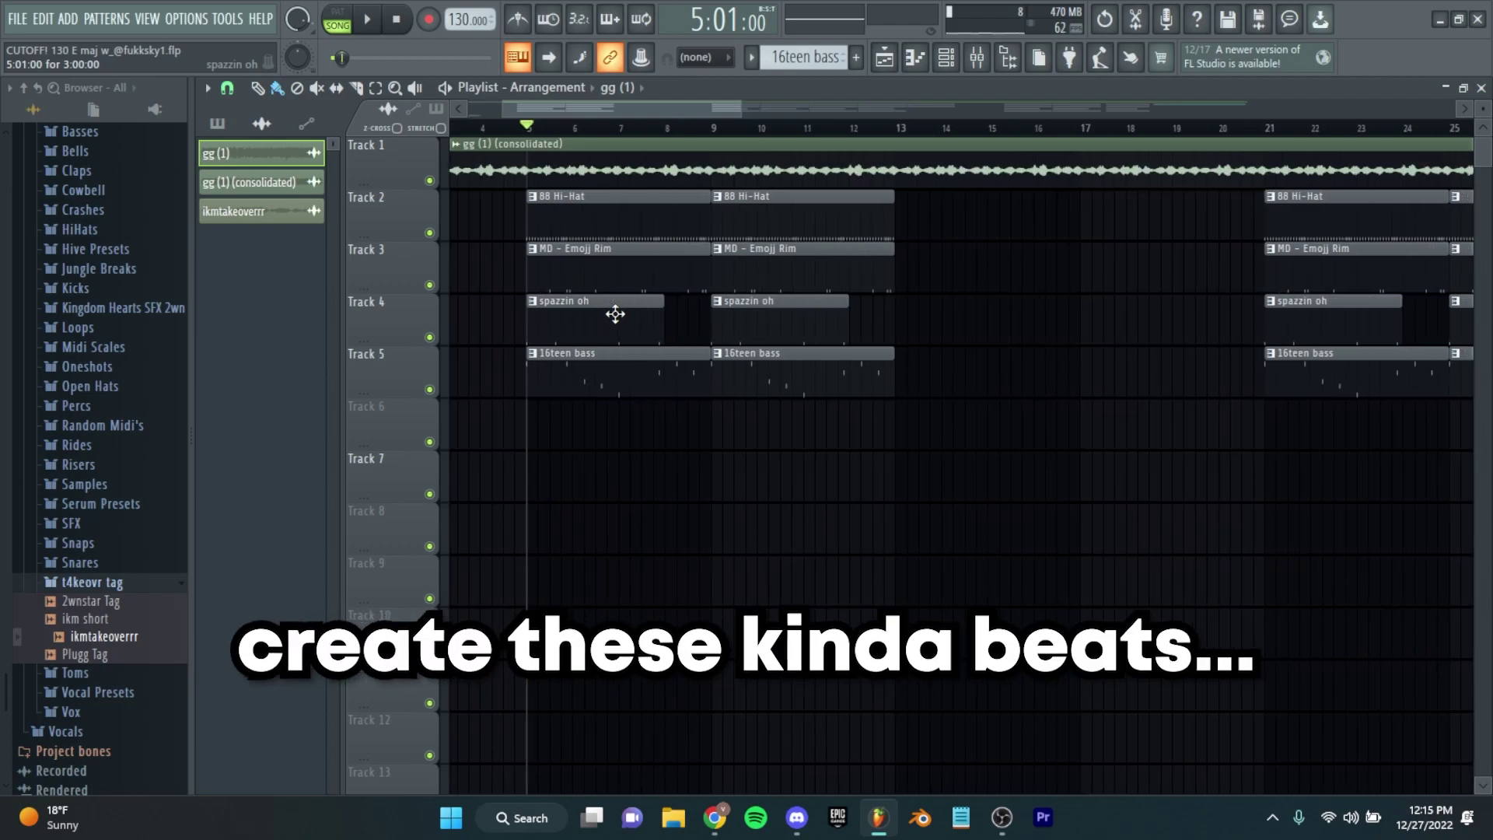
pyautogui.scroll(-5, 652, 329)
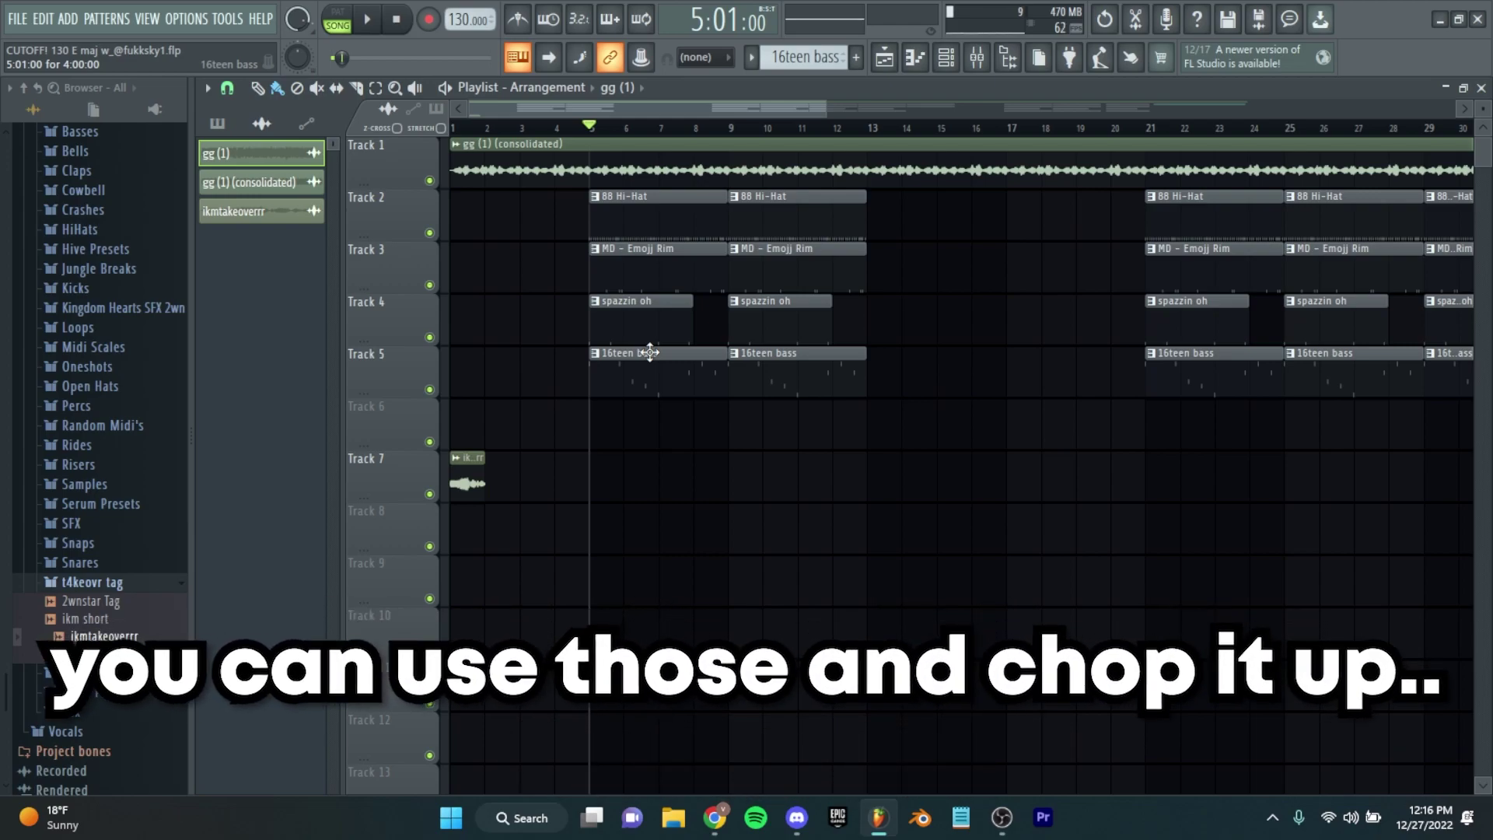
pyautogui.scroll(4, 467, 155)
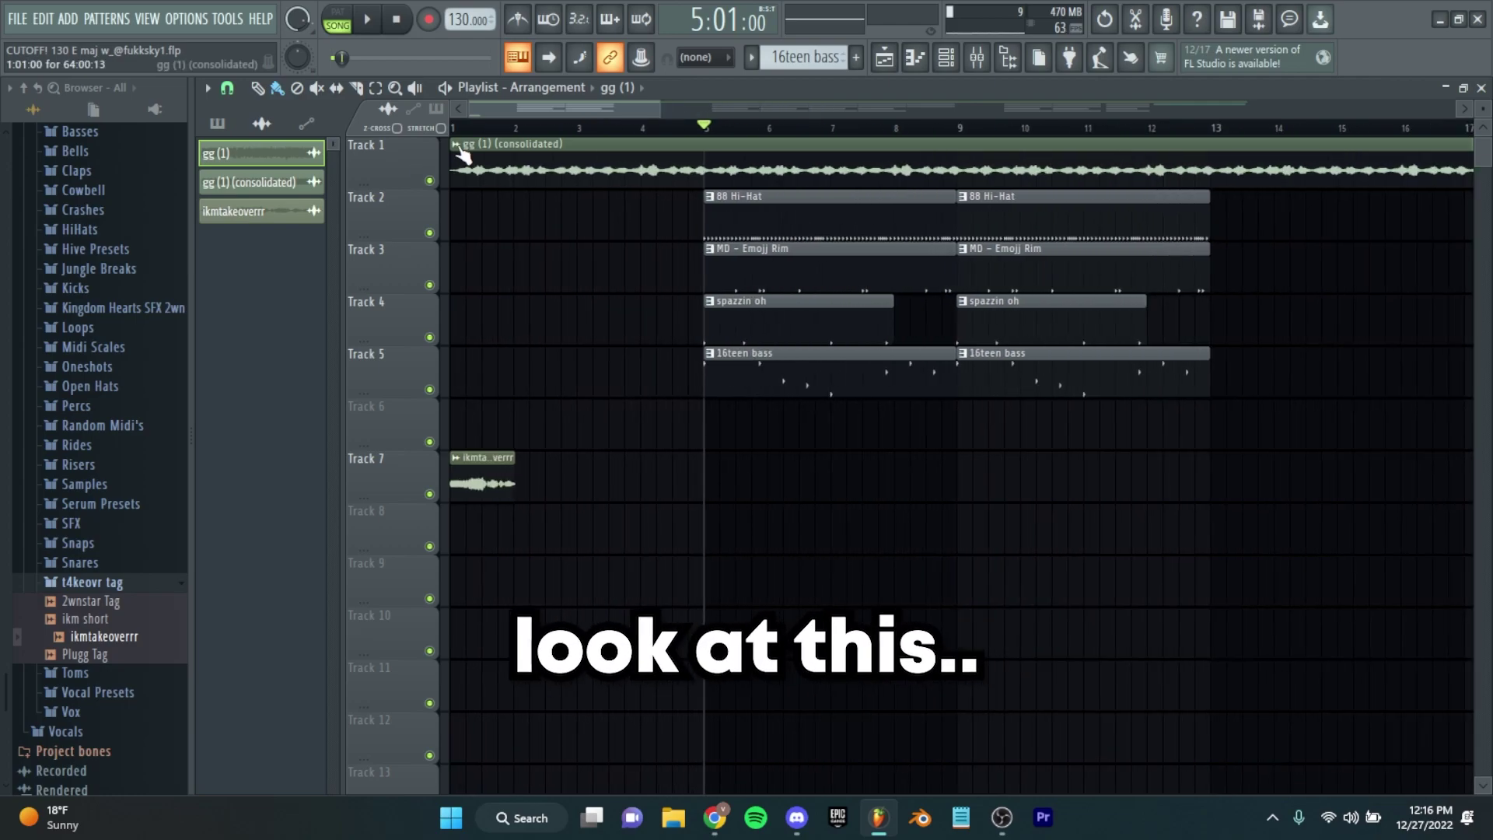
# Step: Place the gg (1) audio clip at bar 1 of Track 11 and play that track on its own
pyautogui.scroll(-5, 469, 159)
pyautogui.moveTo(246, 156); pyautogui.dragTo(458, 529)
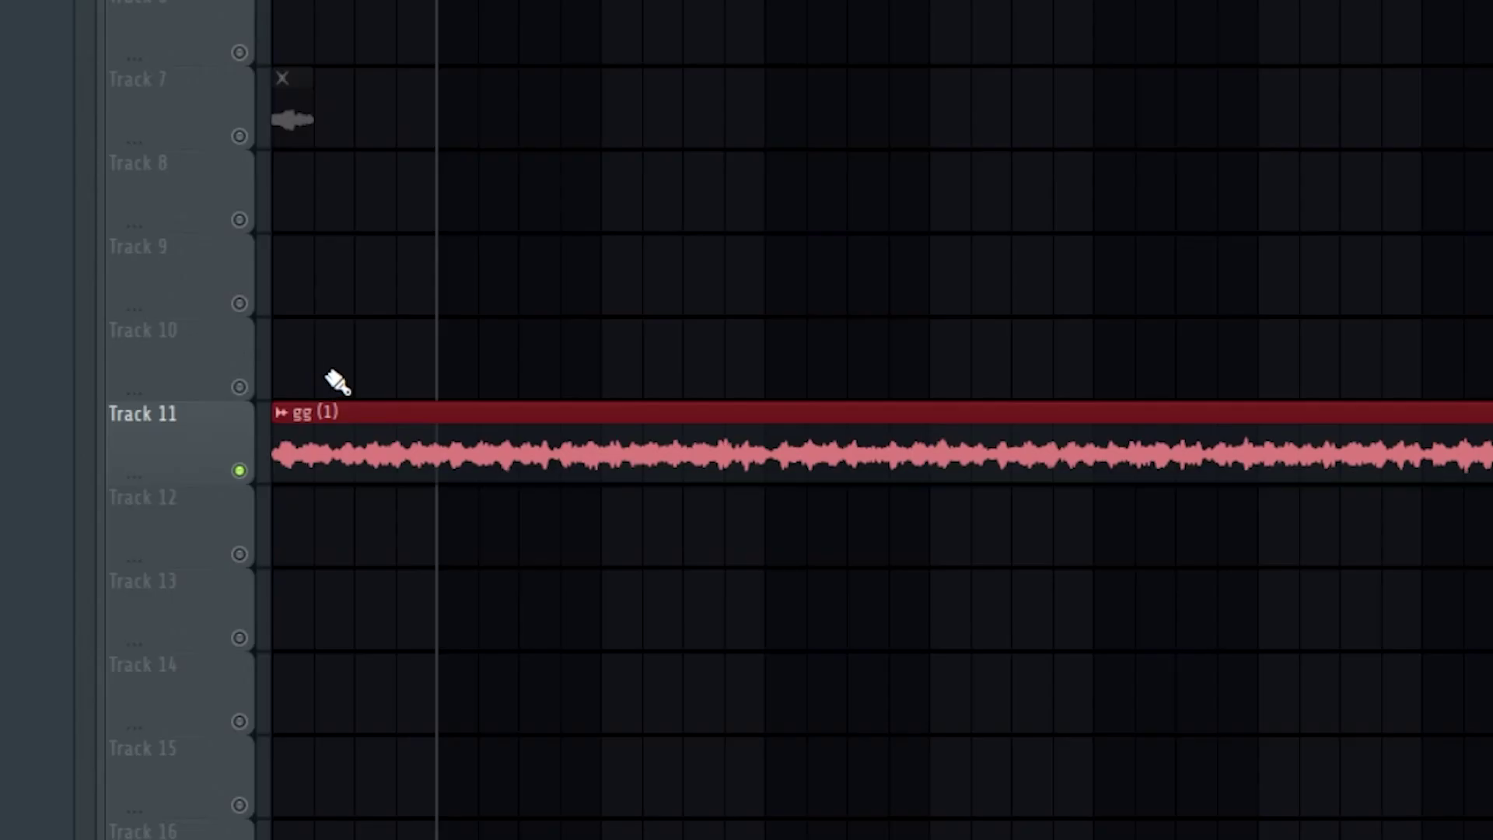
pyautogui.press('space')
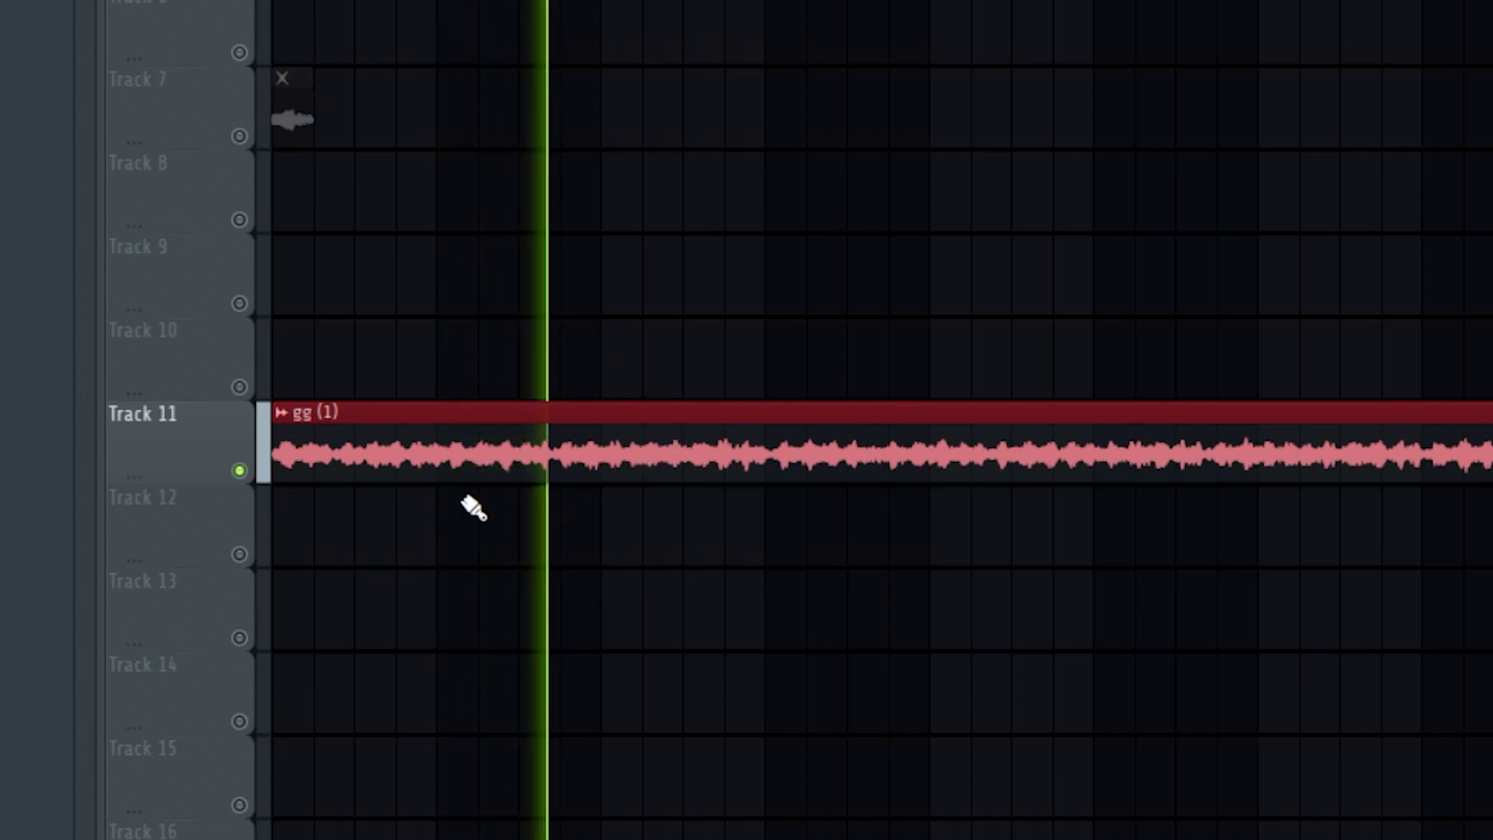
pyautogui.press('space')
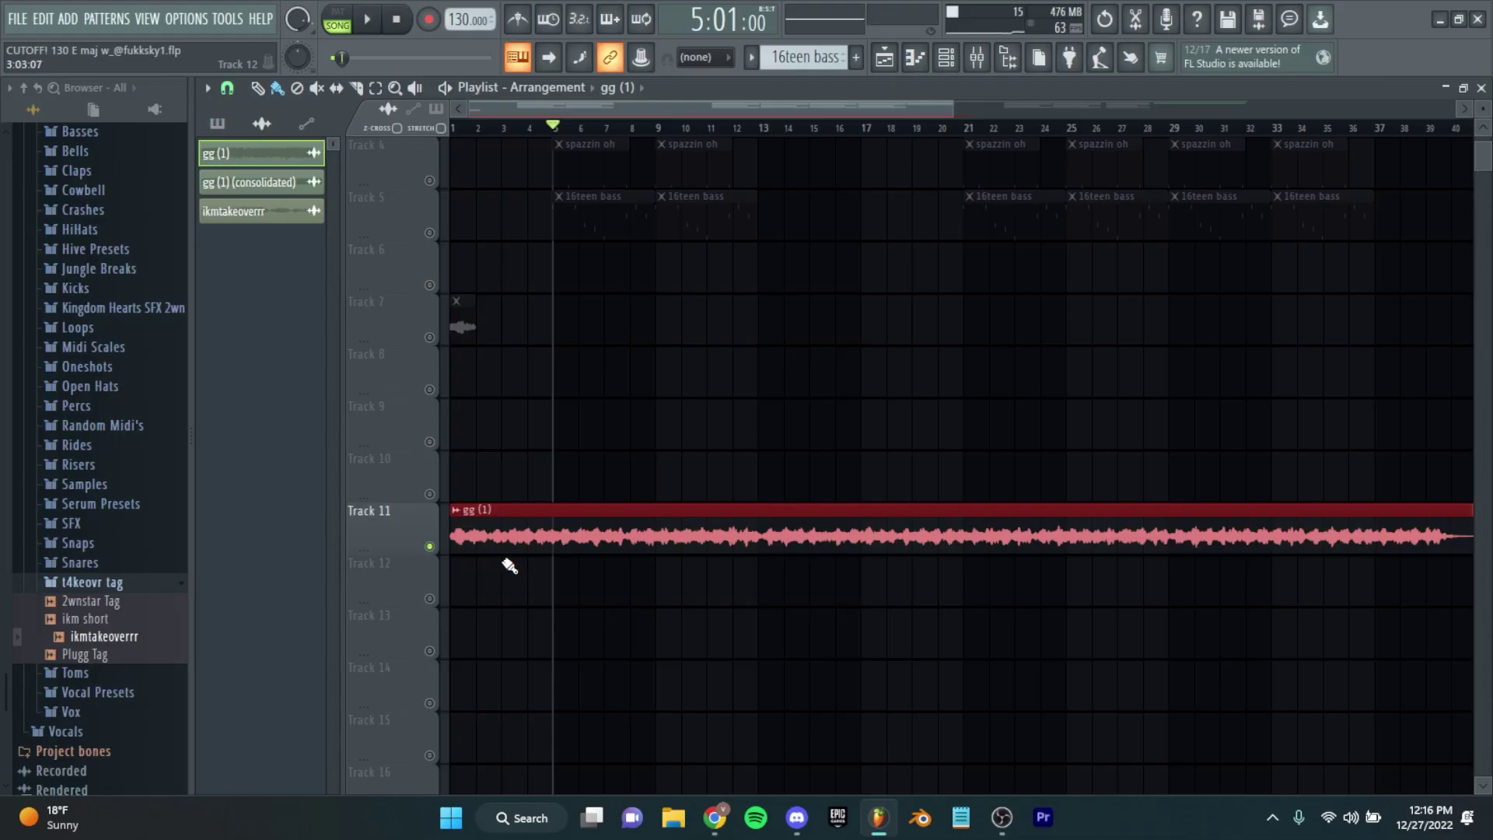
pyautogui.rightClick(333, 476)
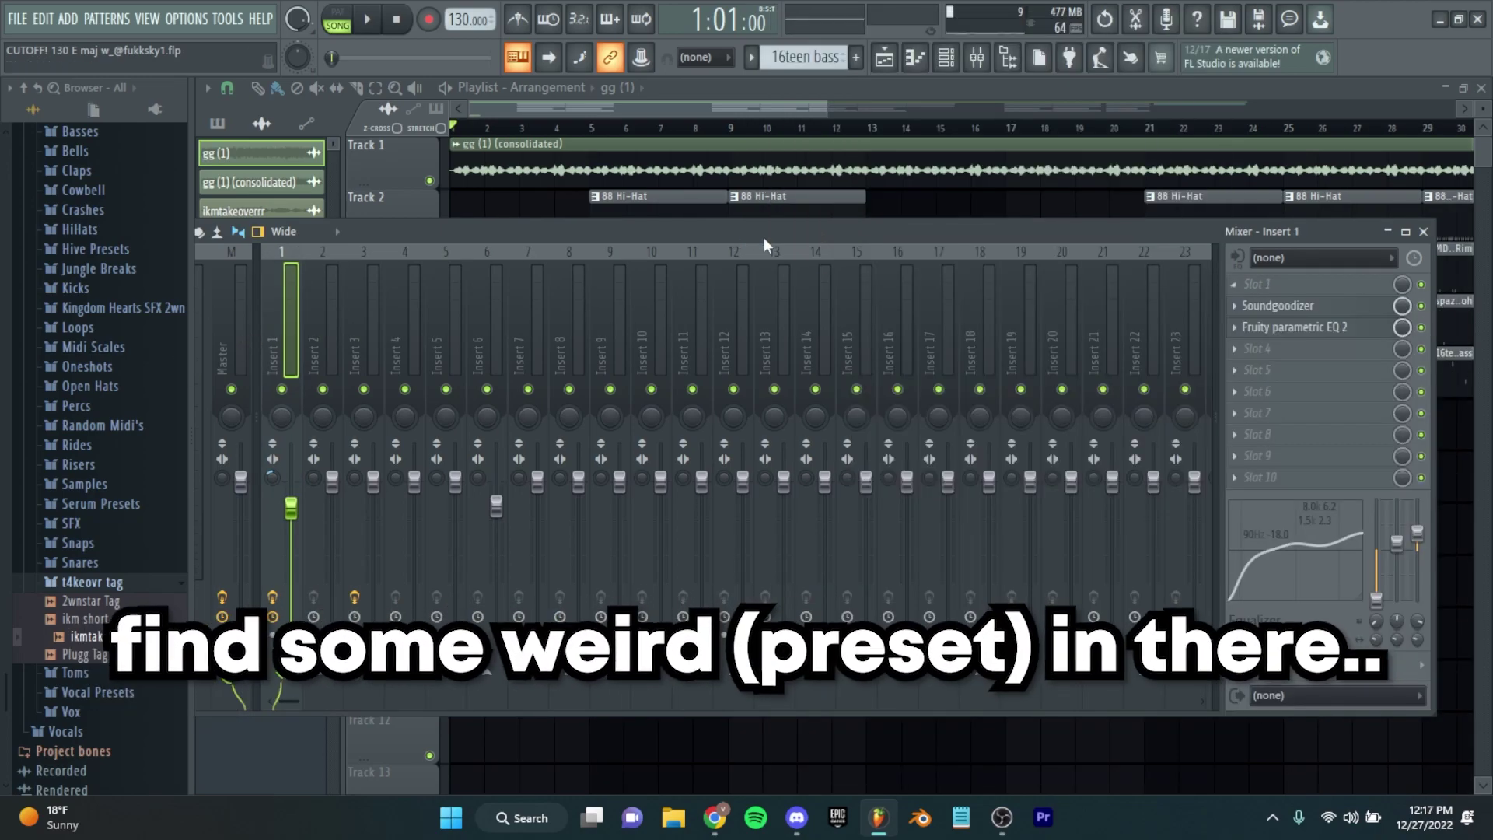
# Step: Examine the Soundgoodizer and Fruity parametric EQ 2 settings on mixer Insert 1
pyautogui.click(1291, 305)
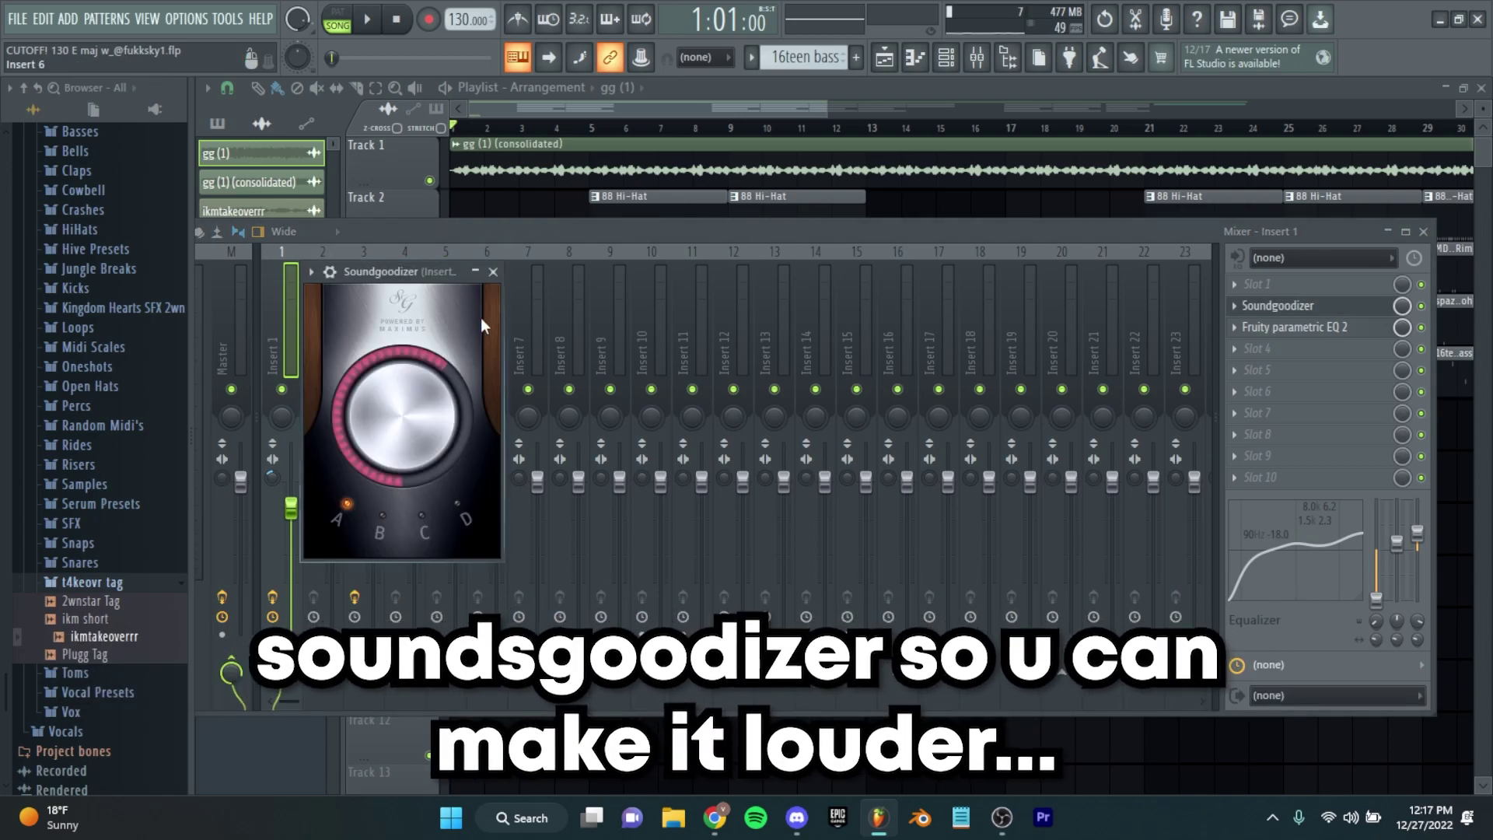
pyautogui.click(493, 272)
pyautogui.click(1276, 327)
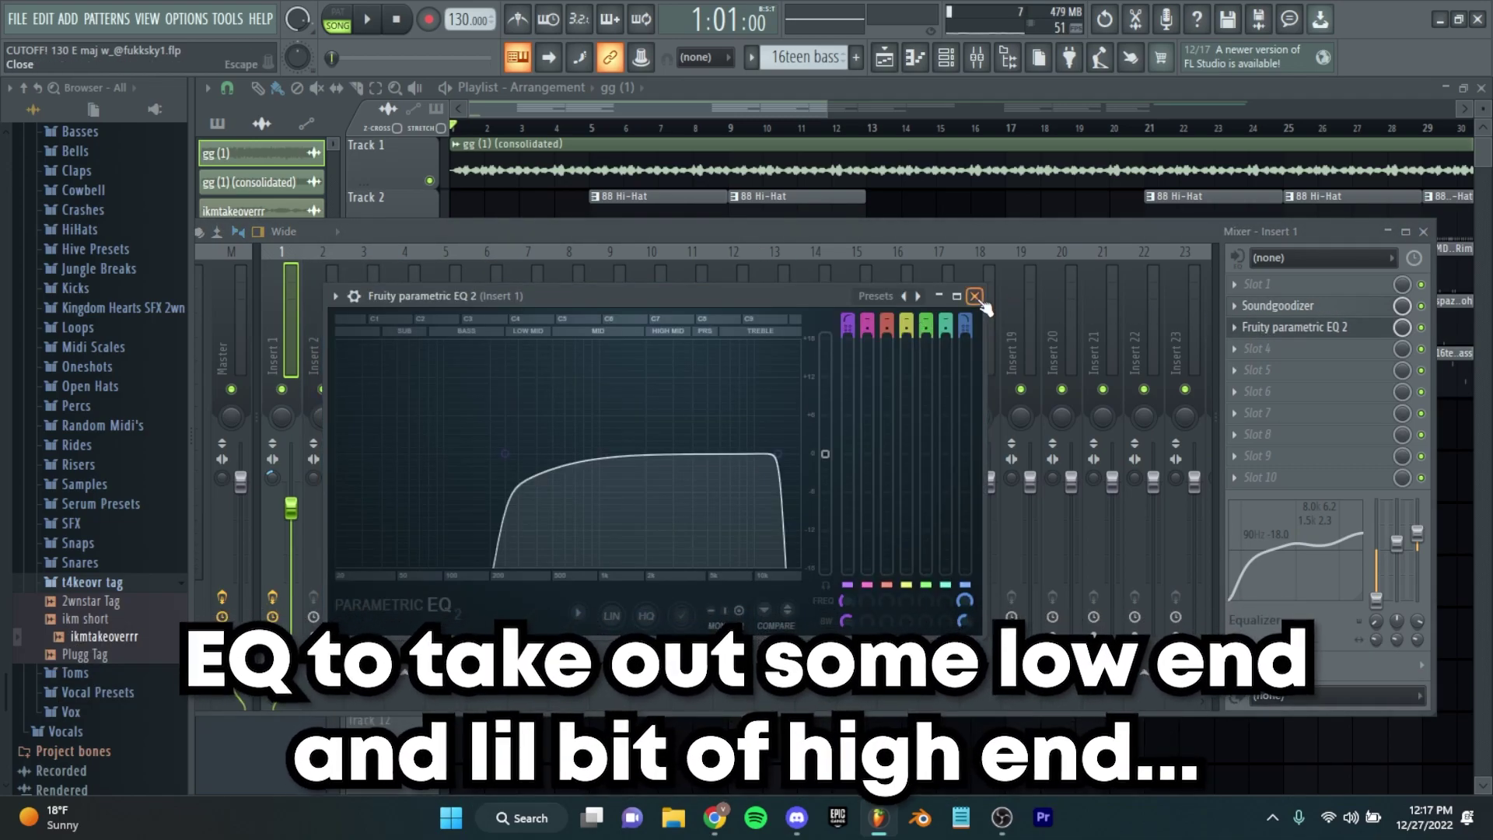
pyautogui.click(975, 296)
# Step: Look through the plugins available for effect slot 4 of Insert 1, including ShaperBox 3, and close the mixer
pyautogui.click(1256, 348)
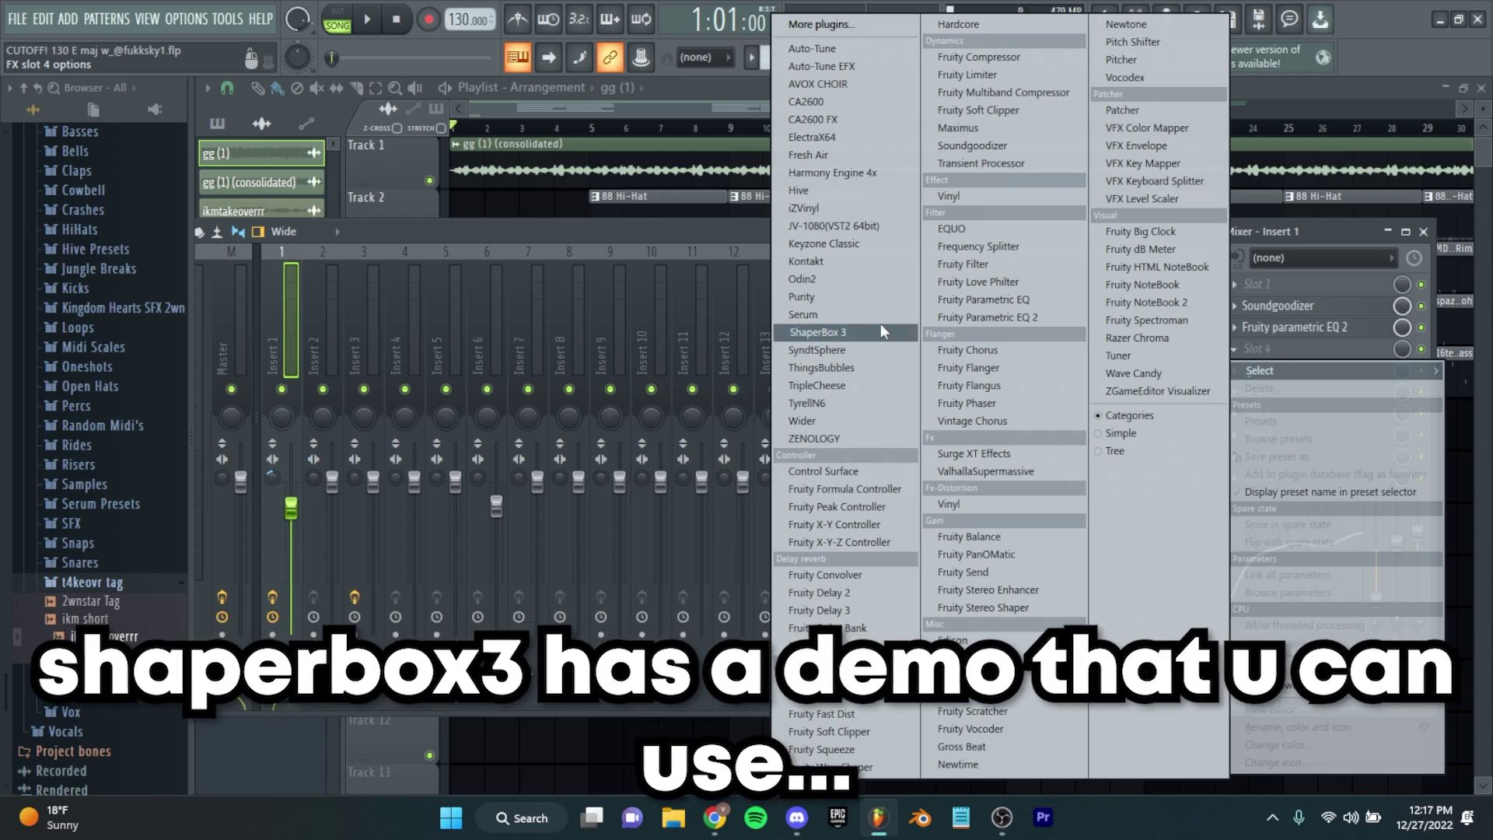
pyautogui.click(1276, 238)
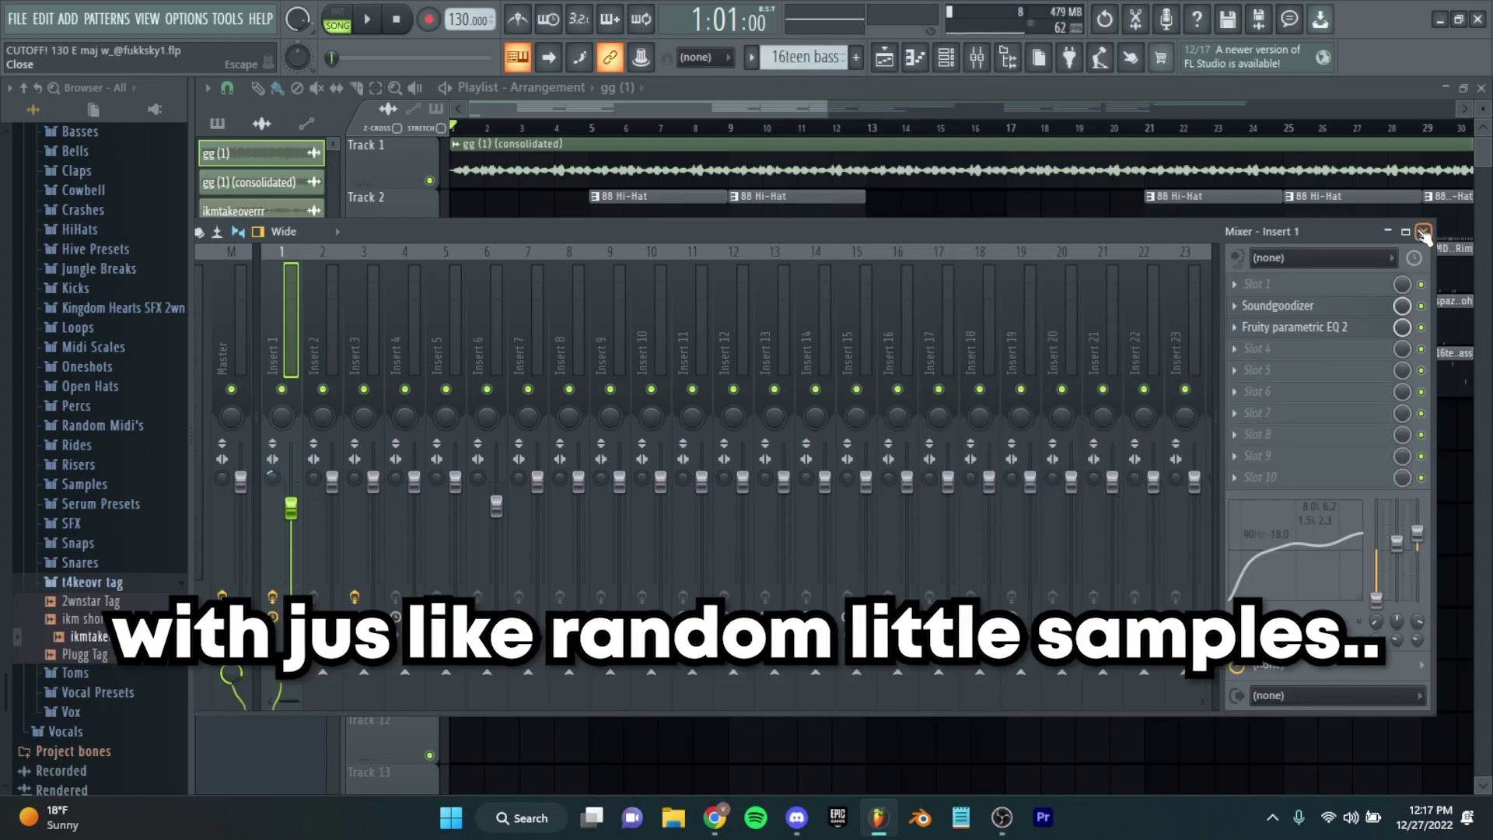
pyautogui.click(1424, 232)
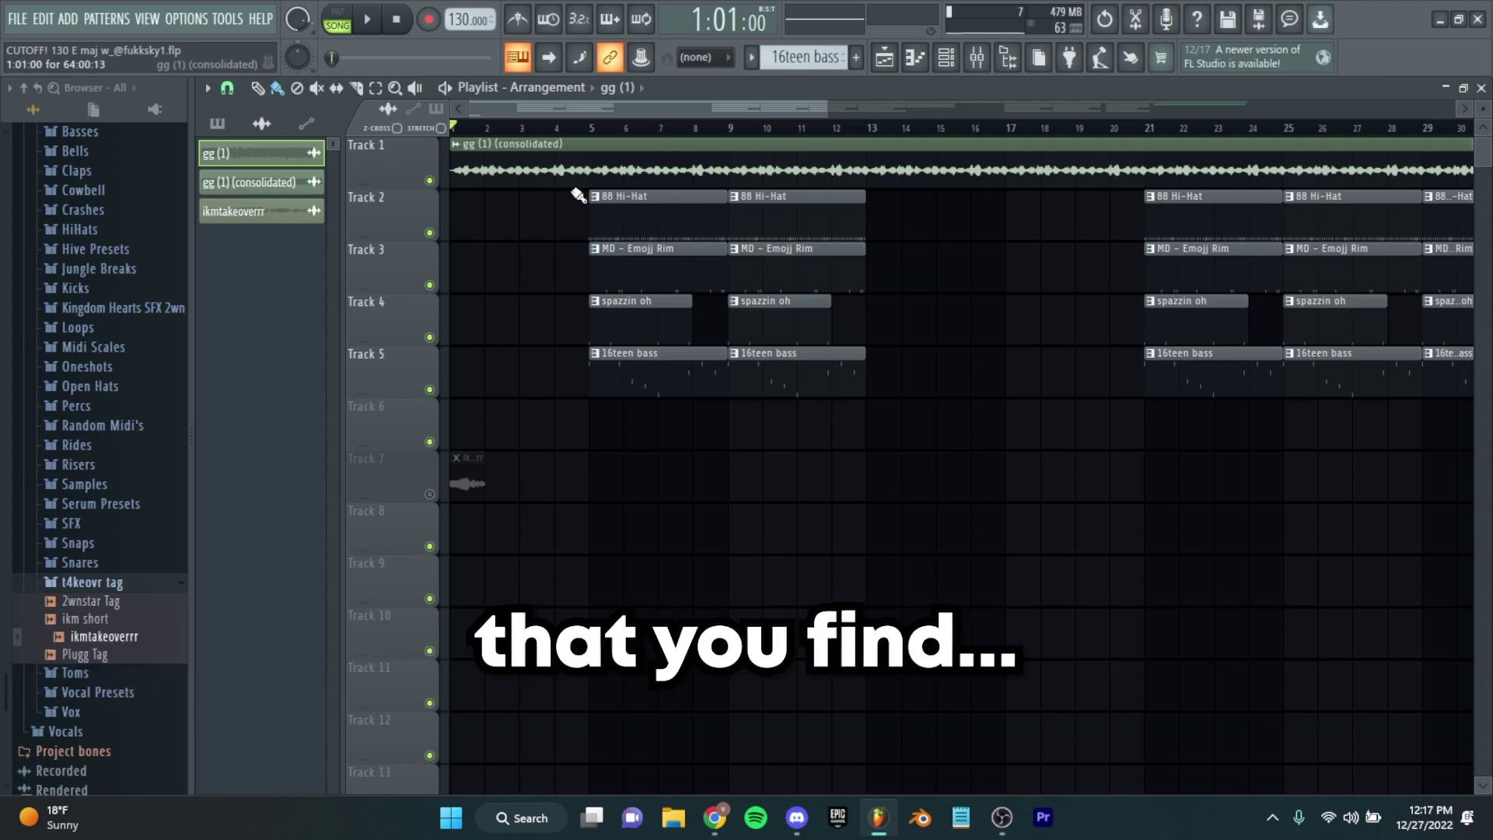
pyautogui.scroll(3, 483, 193)
pyautogui.scroll(-5, 487, 196)
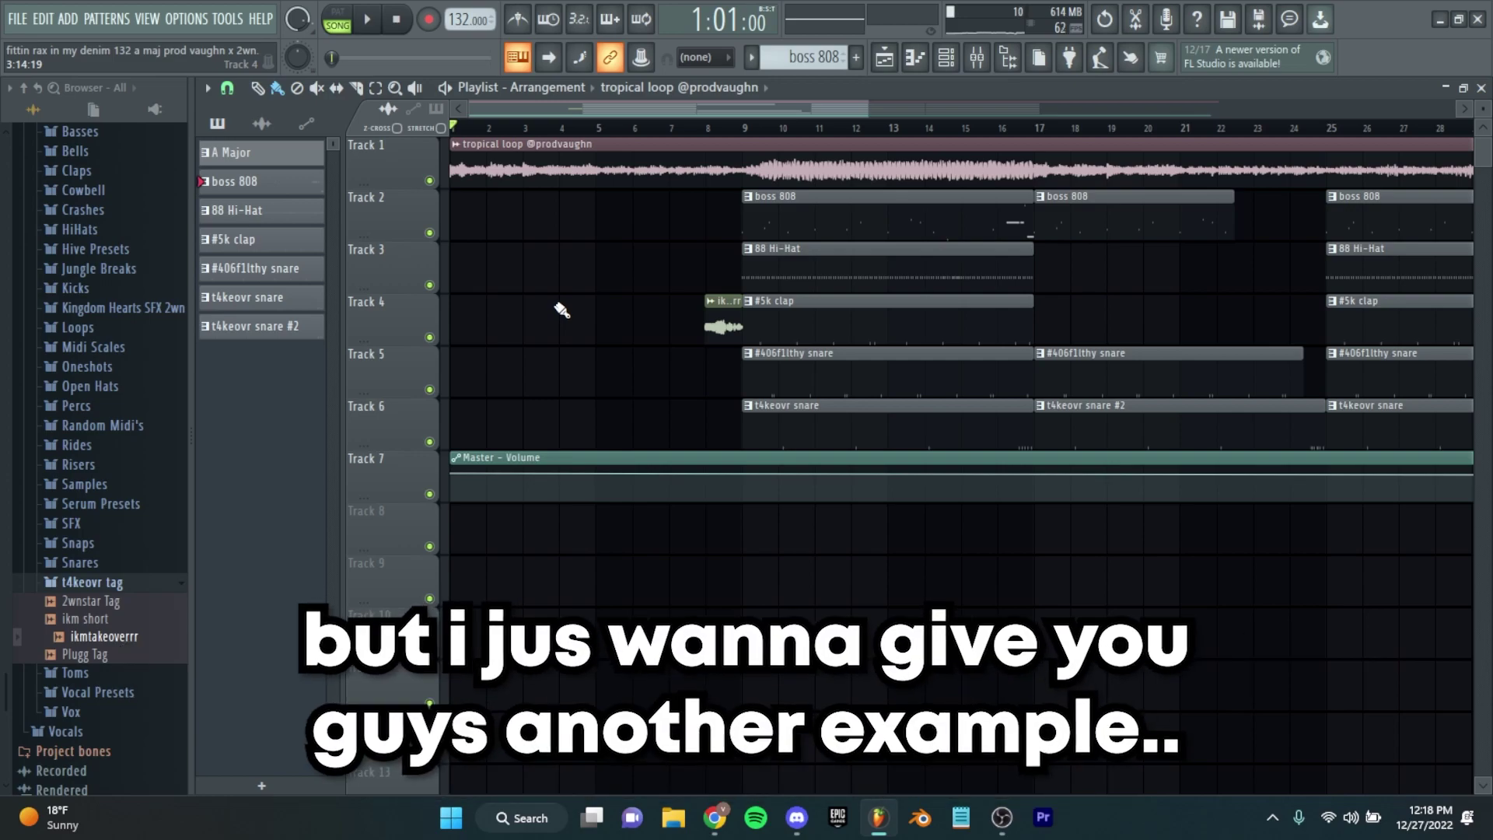
# Step: Examine how the drum and 808 patterns are arranged around the tropical loop on Track 1
pyautogui.moveTo(548, 293); pyautogui.dragTo(593, 148)
pyautogui.scroll(1, 499, 176)
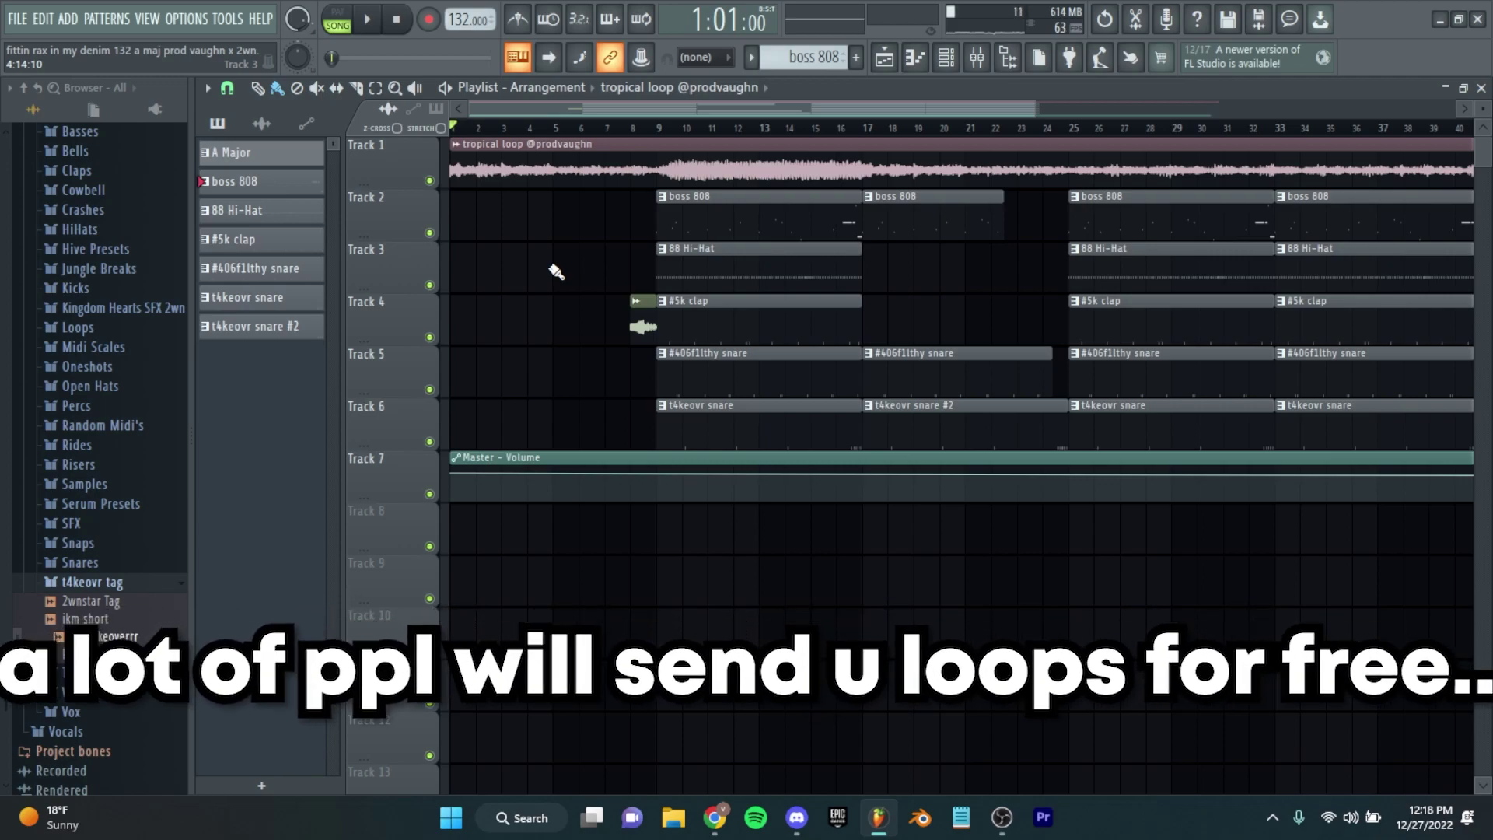
pyautogui.keyDown('ctrl'); pyautogui.click(565, 158); pyautogui.keyUp('ctrl')
pyautogui.scroll(2, 548, 176)
pyautogui.scroll(-2, 548, 178)
pyautogui.click(614, 247)
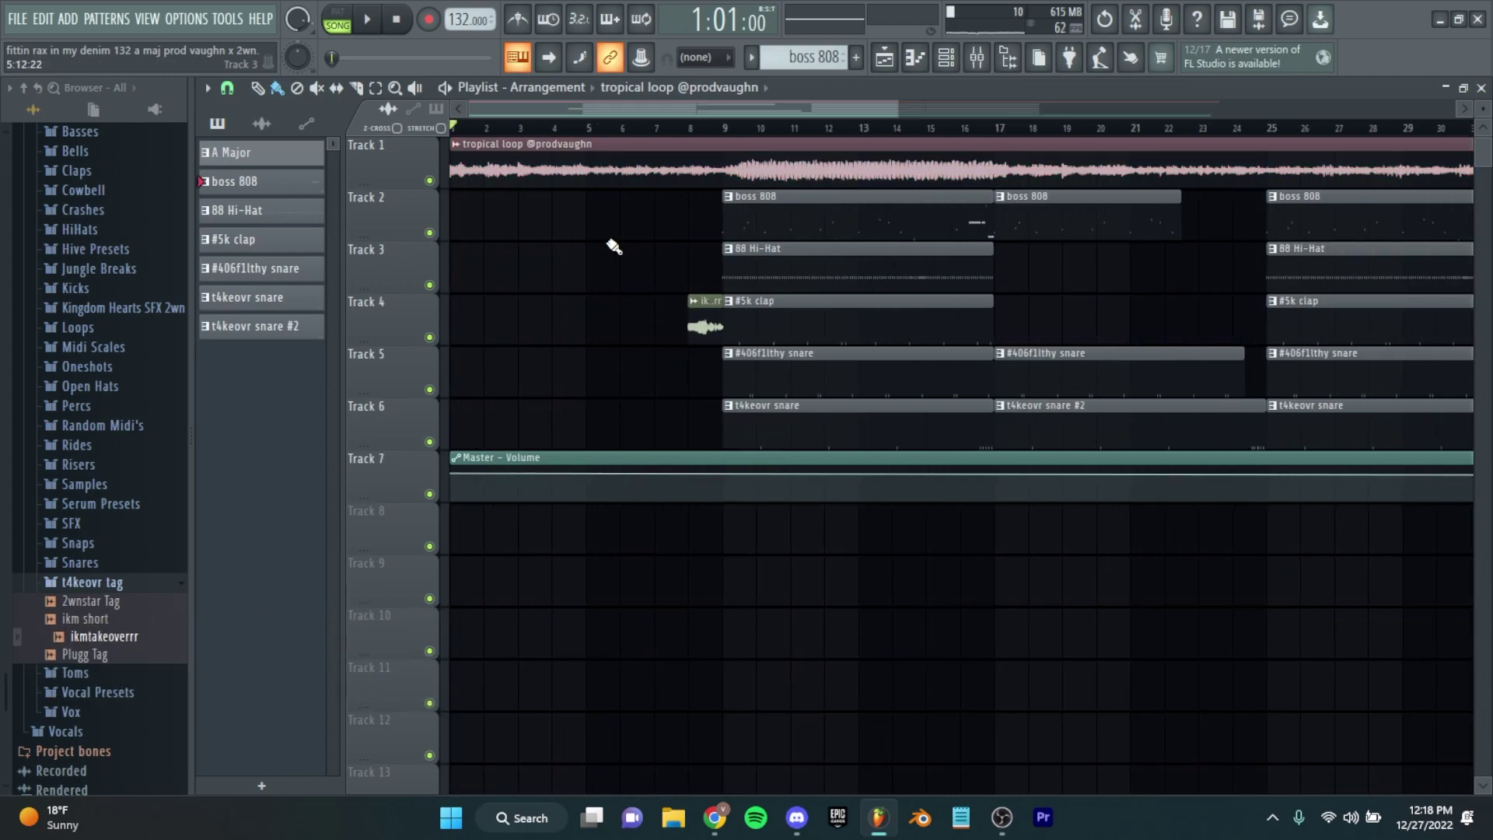
pyautogui.scroll(-2, 518, 214)
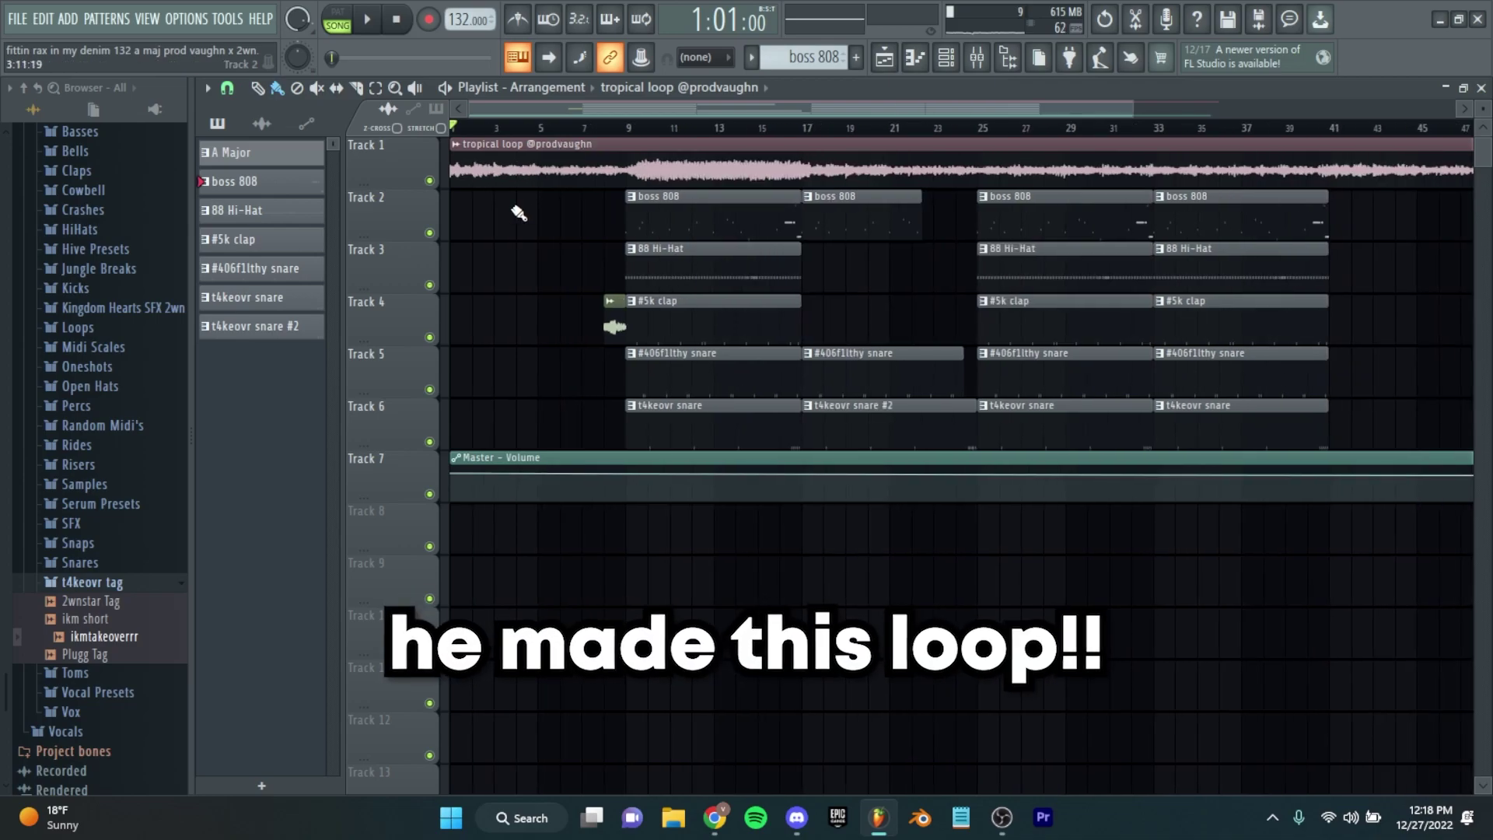
pyautogui.scroll(-2, 485, 235)
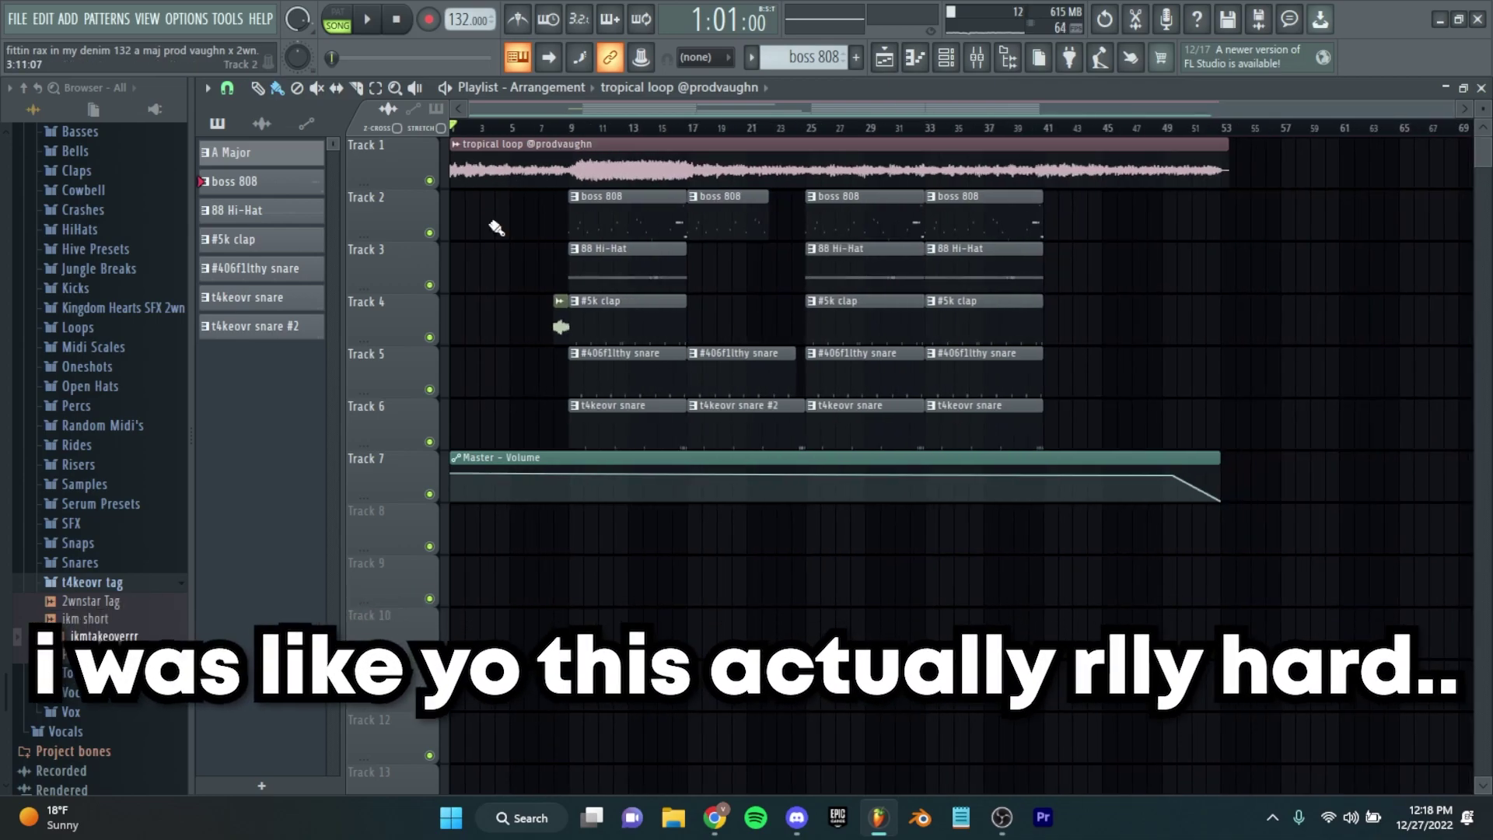
pyautogui.scroll(2, 544, 229)
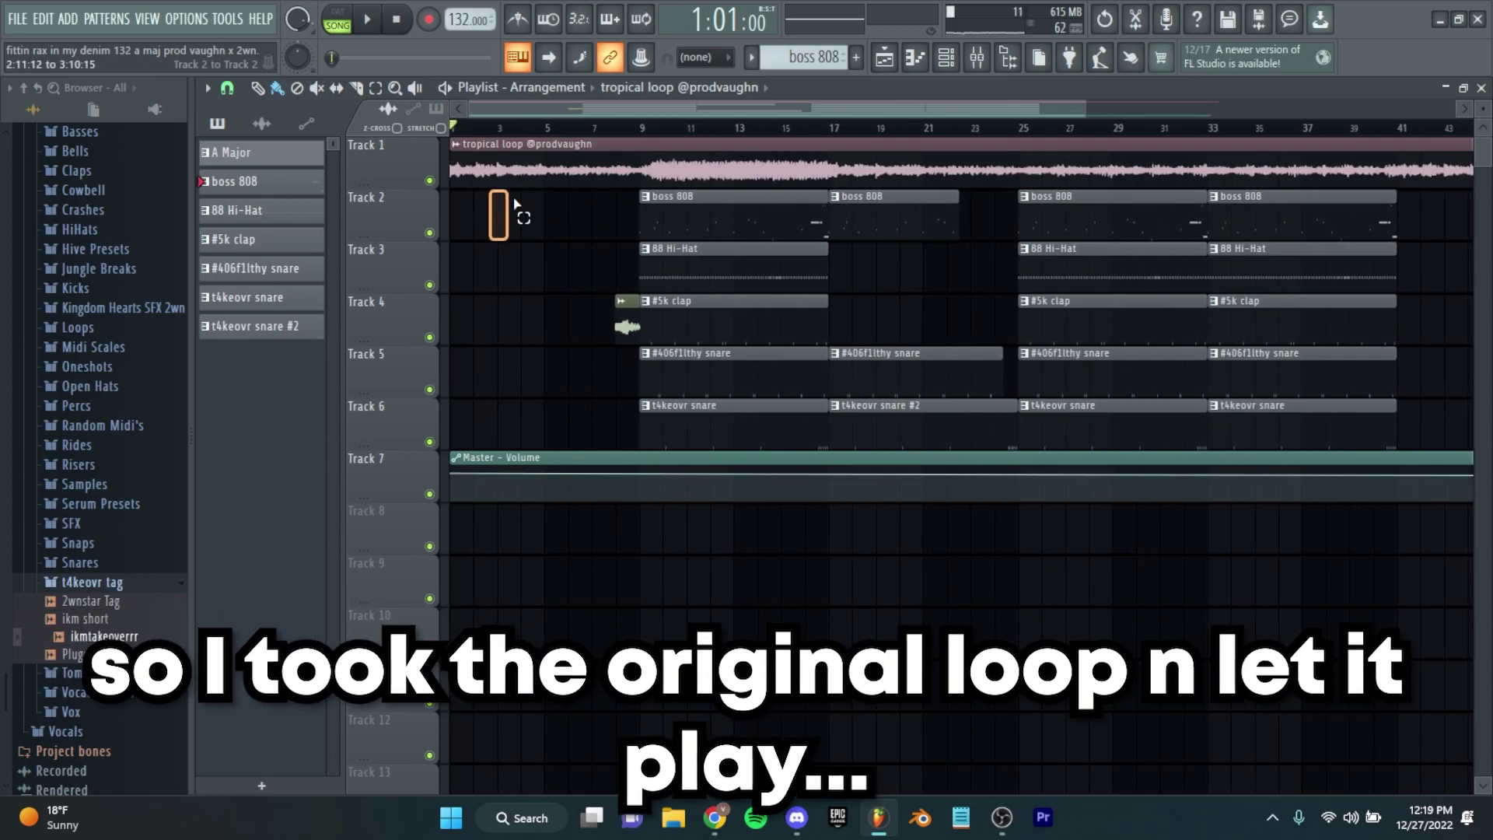
pyautogui.scroll(-2, 685, 164)
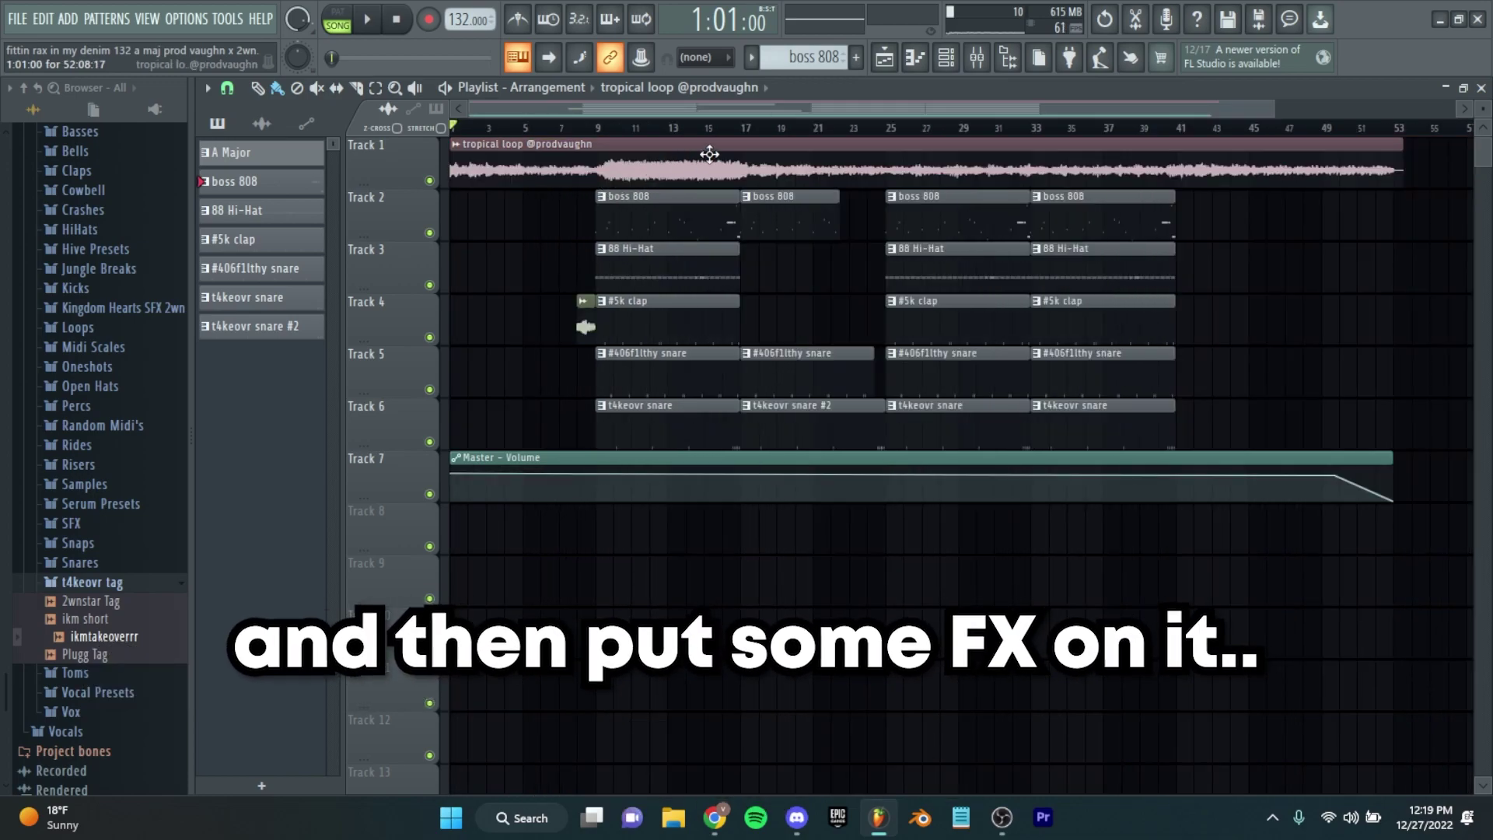
pyautogui.scroll(-2, 709, 154)
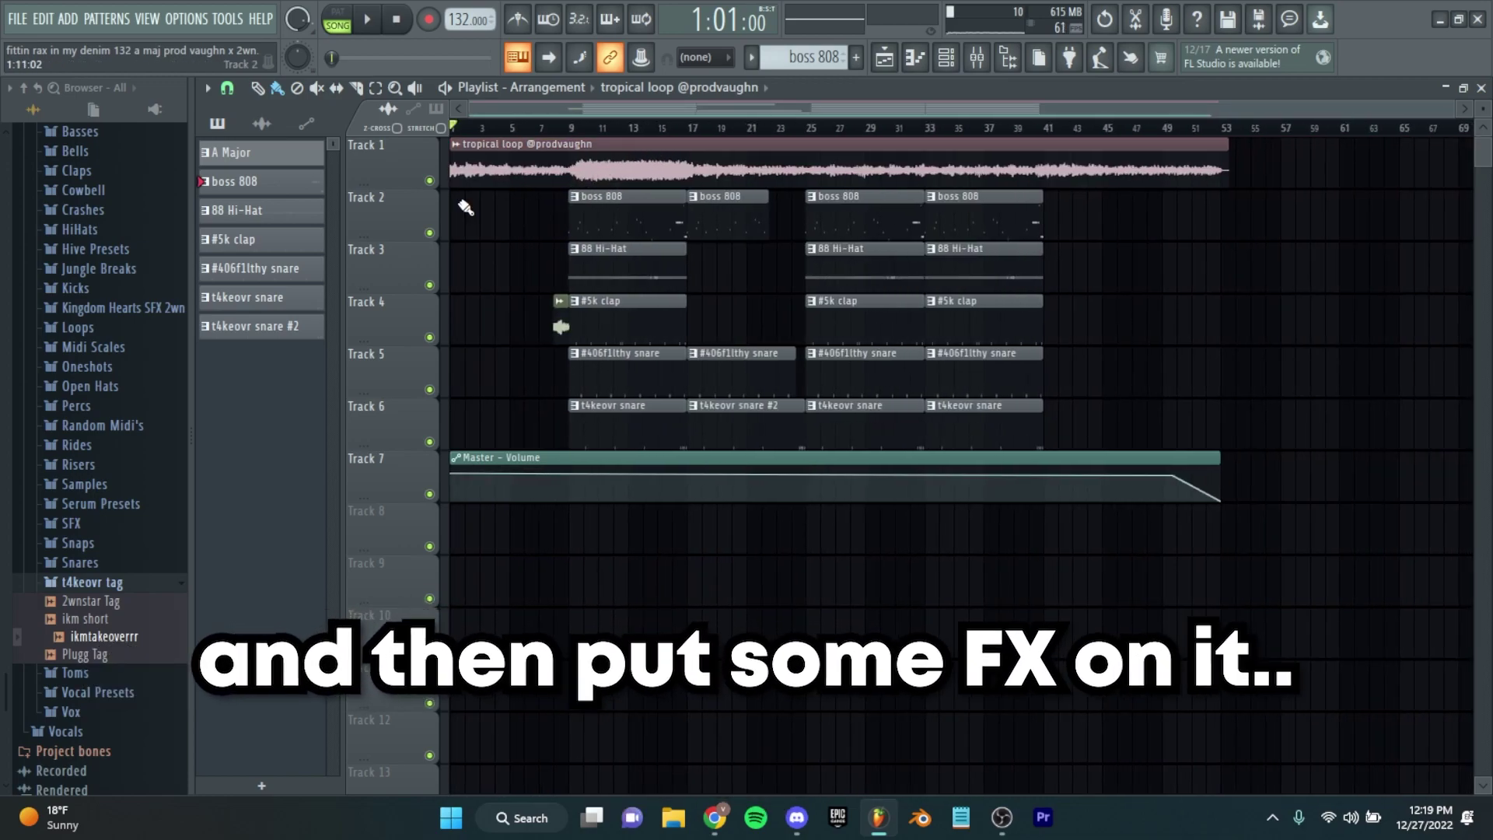
# Step: Switch to the Looperman loops page in Chrome and search for the keyword ambient with a tempo of 130 to 155 BPM
pyautogui.click(715, 818)
pyautogui.click(325, 458)
pyautogui.write('ambient')
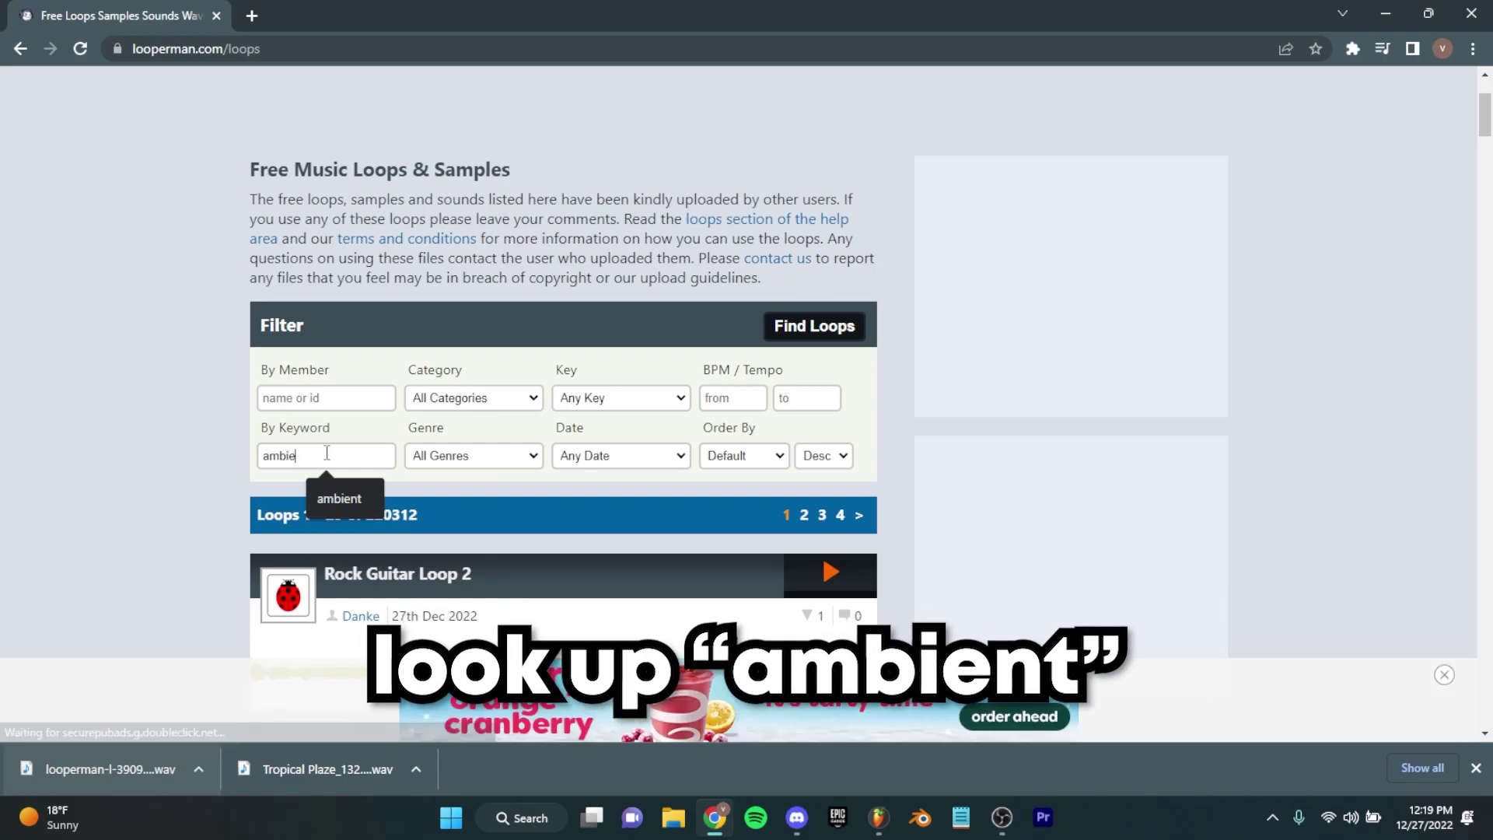
pyautogui.click(732, 397)
pyautogui.click(735, 475)
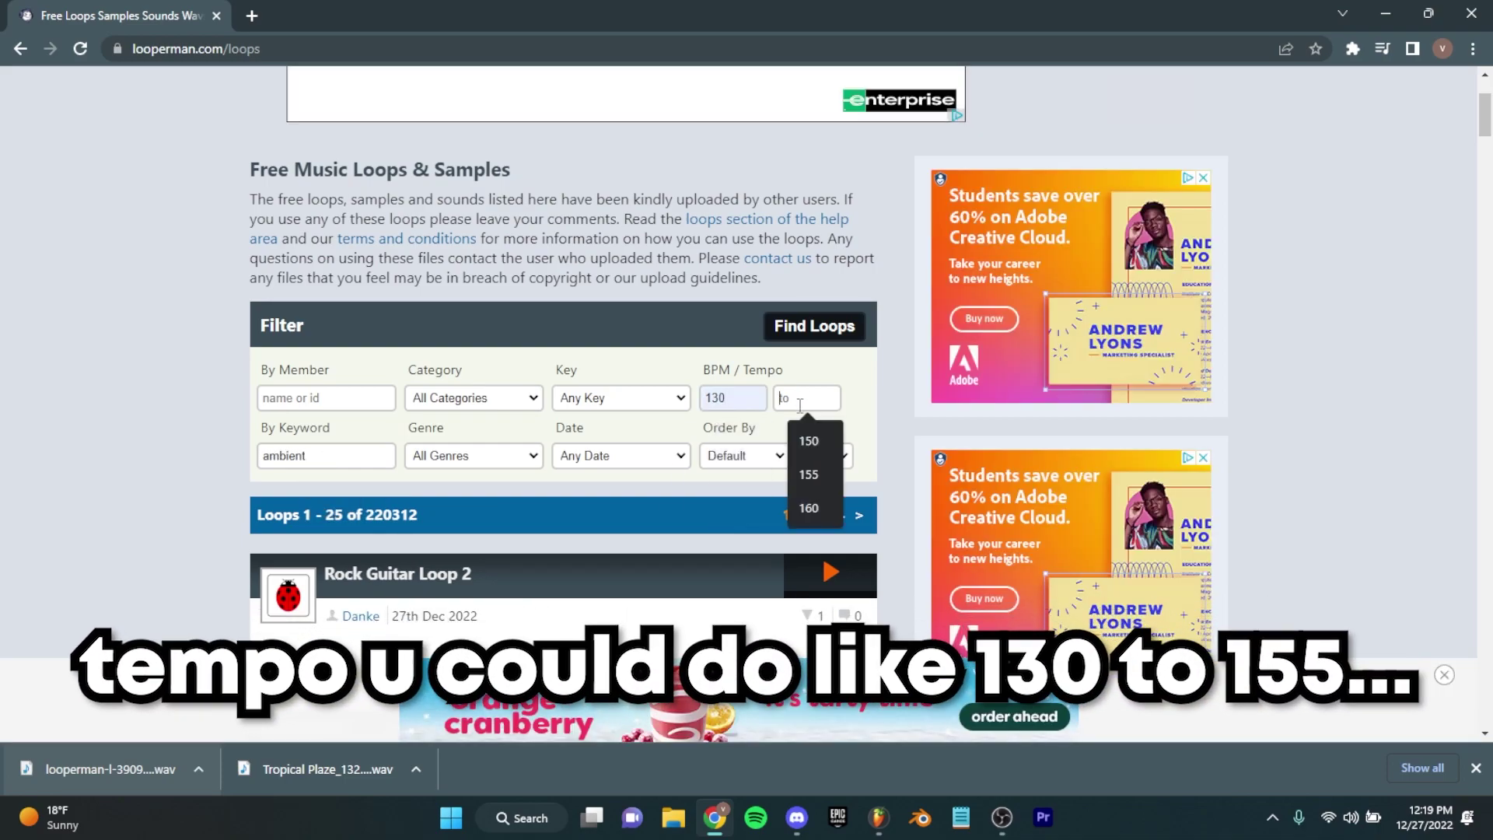
pyautogui.click(814, 326)
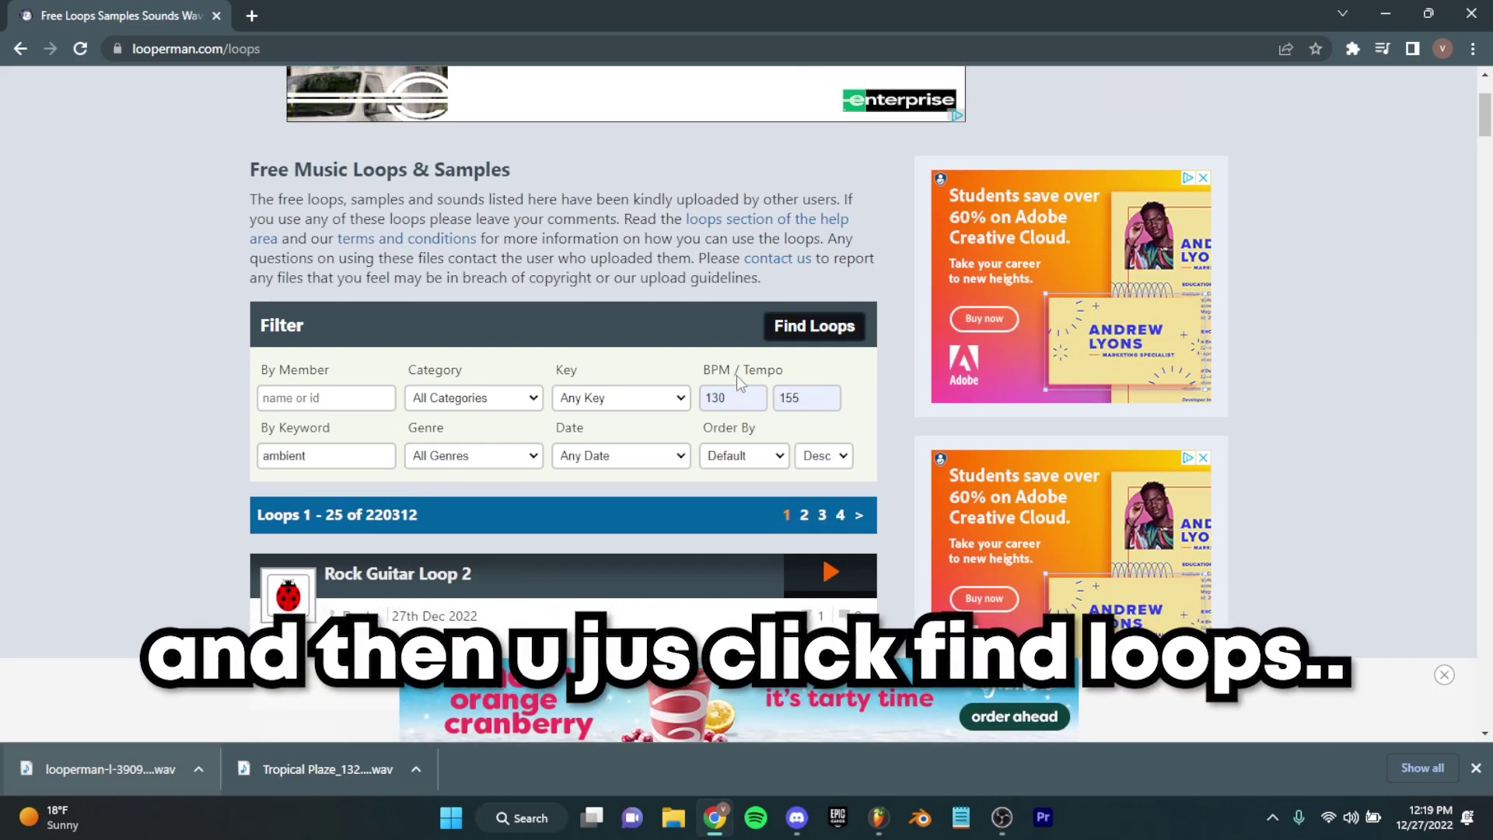
pyautogui.scroll(-4, 682, 443)
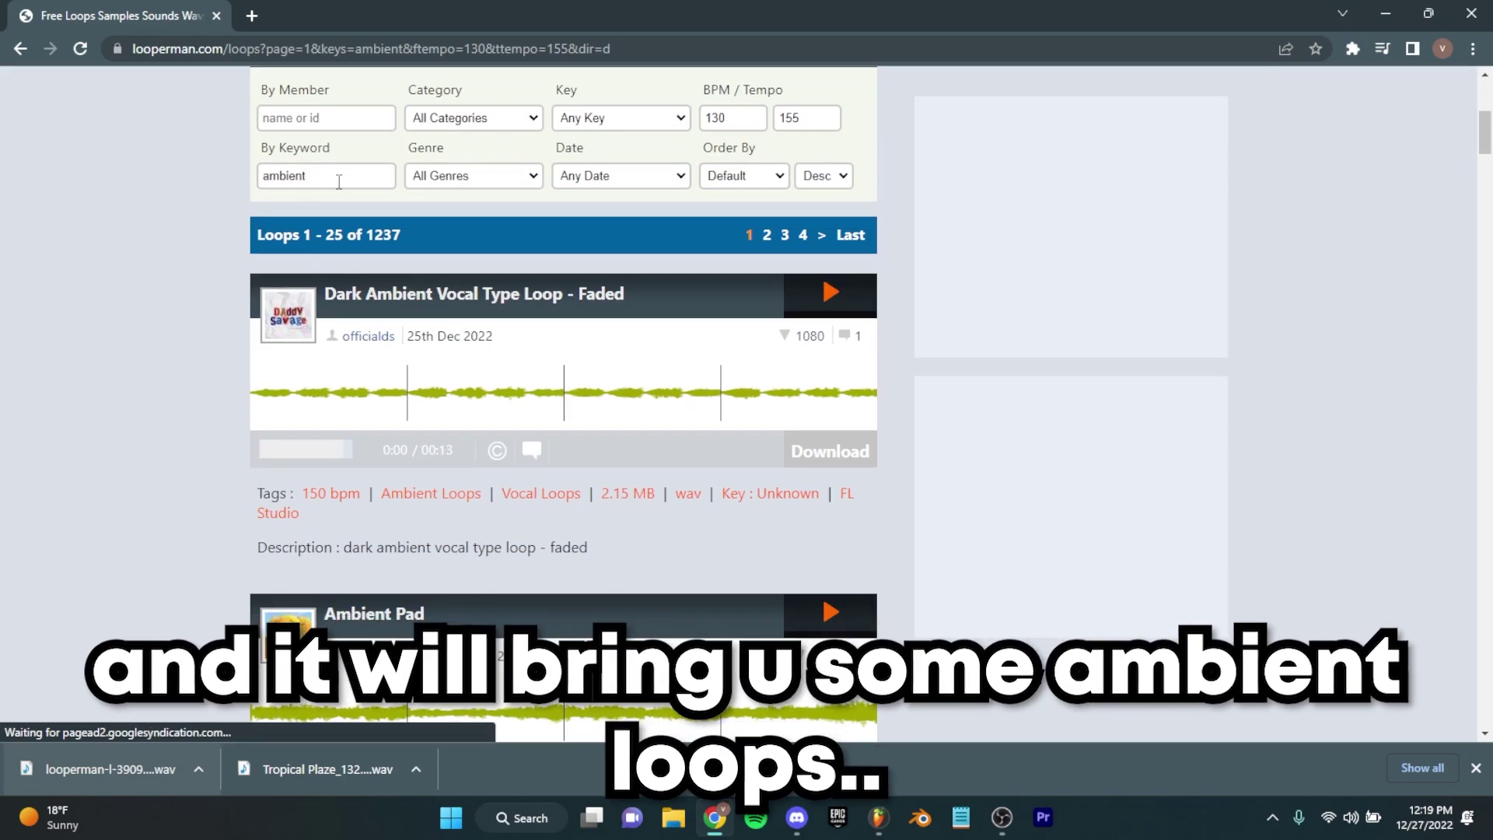
pyautogui.scroll(-7, 794, 218)
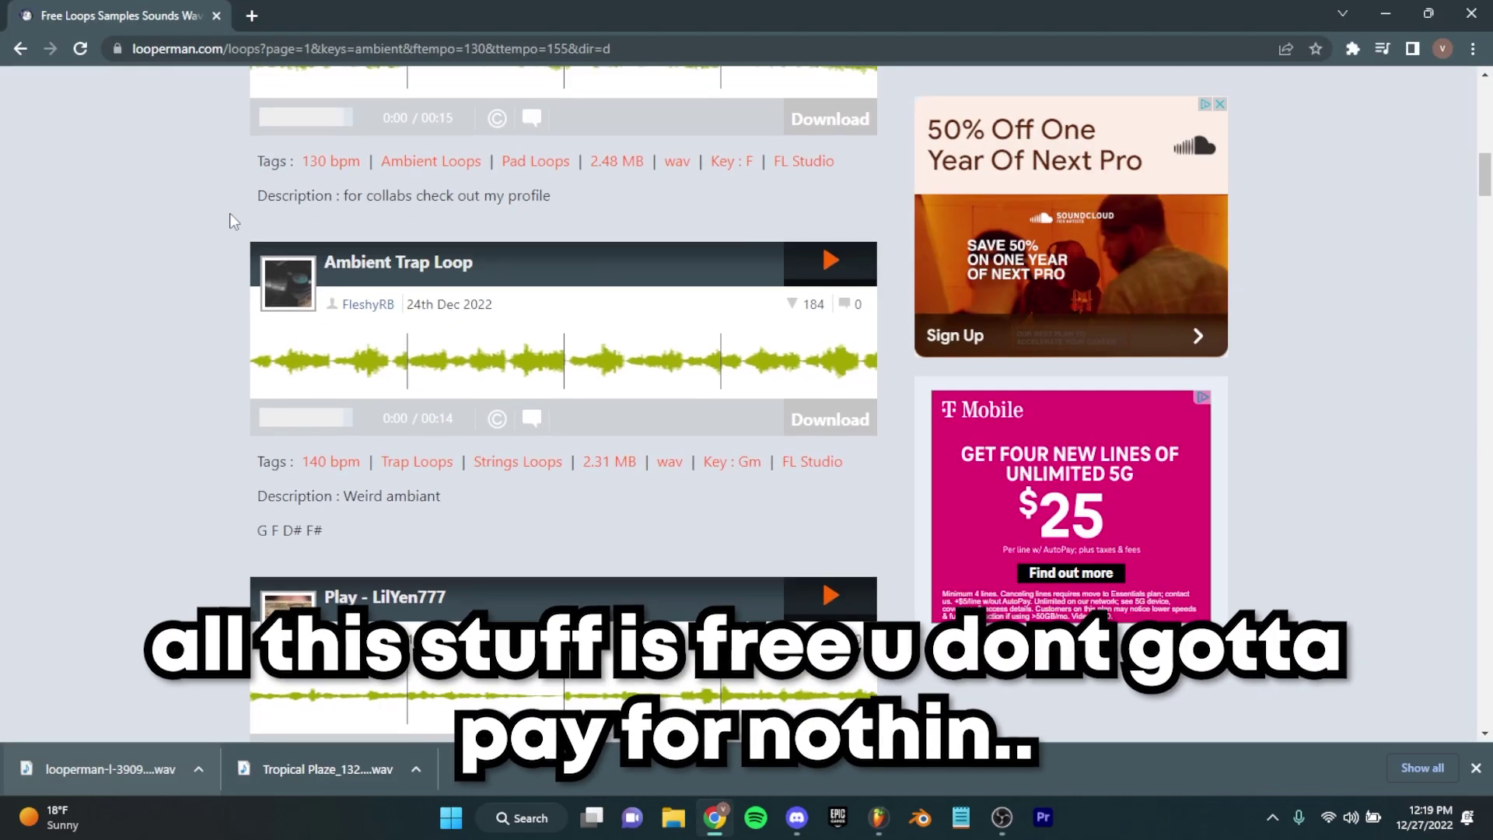
pyautogui.scroll(12, 218, 209)
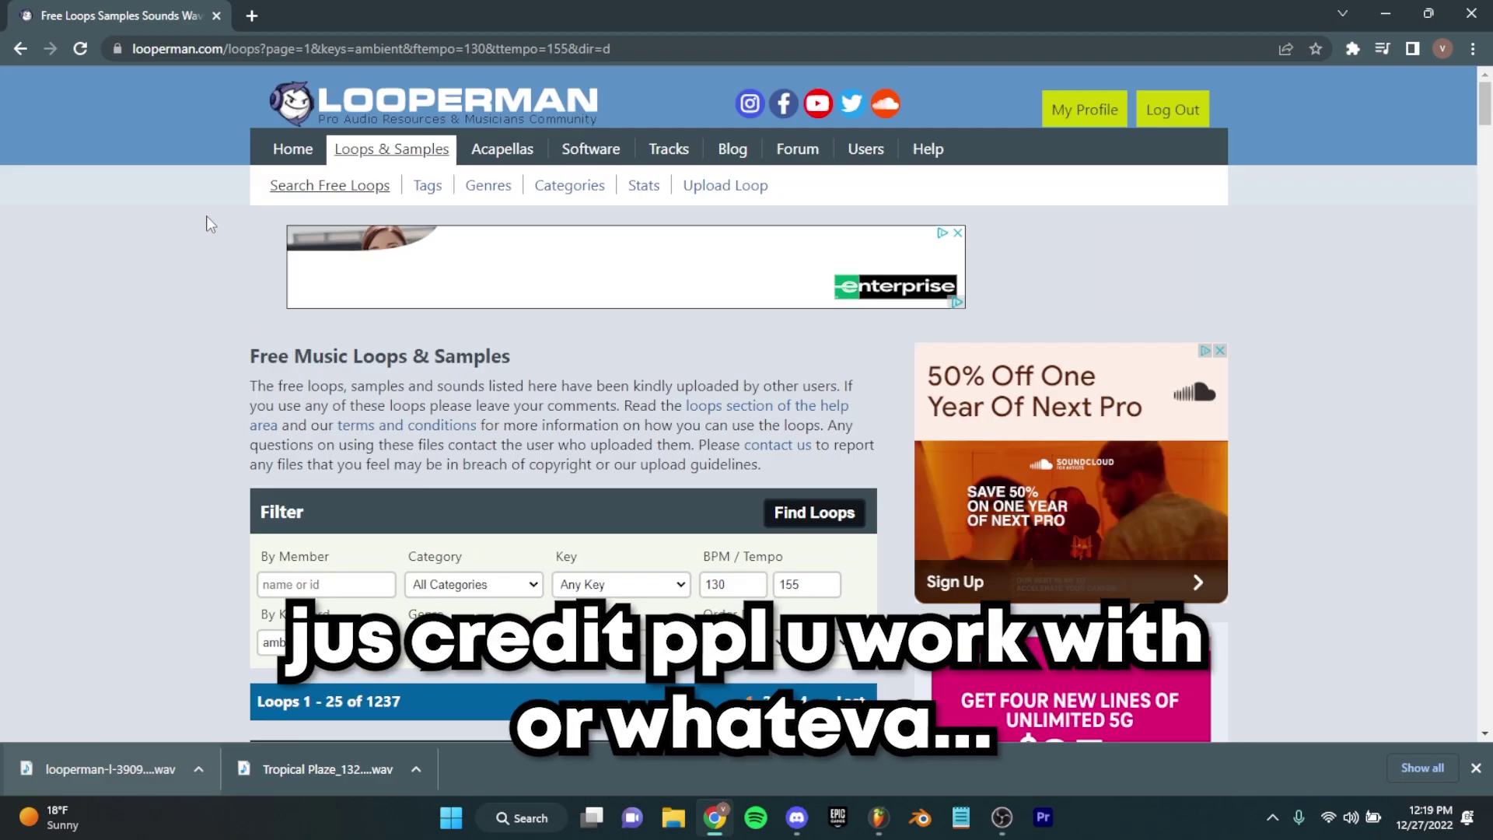
pyautogui.scroll(-5, 207, 216)
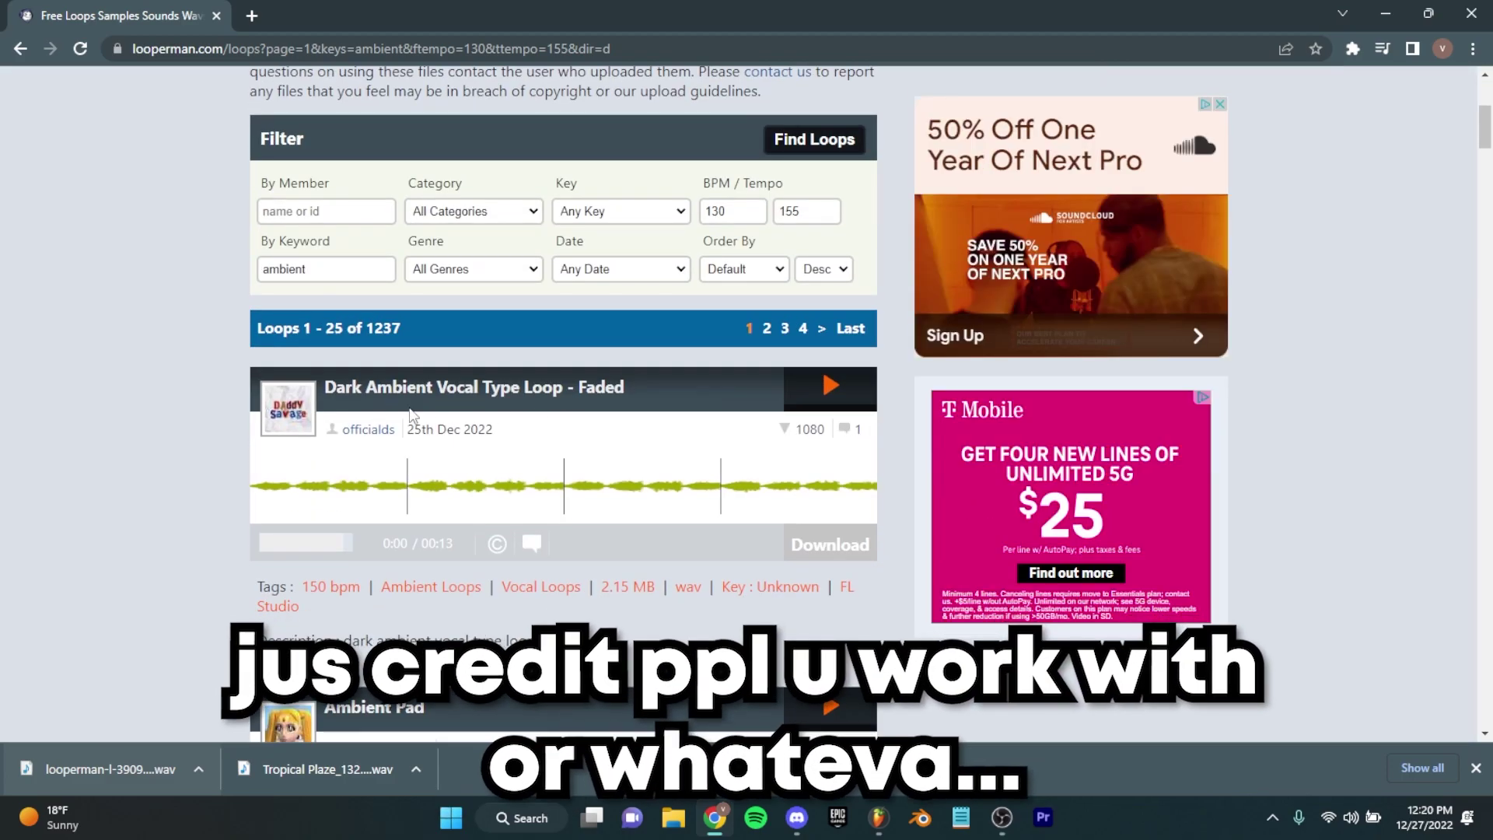
pyautogui.scroll(3, 187, 420)
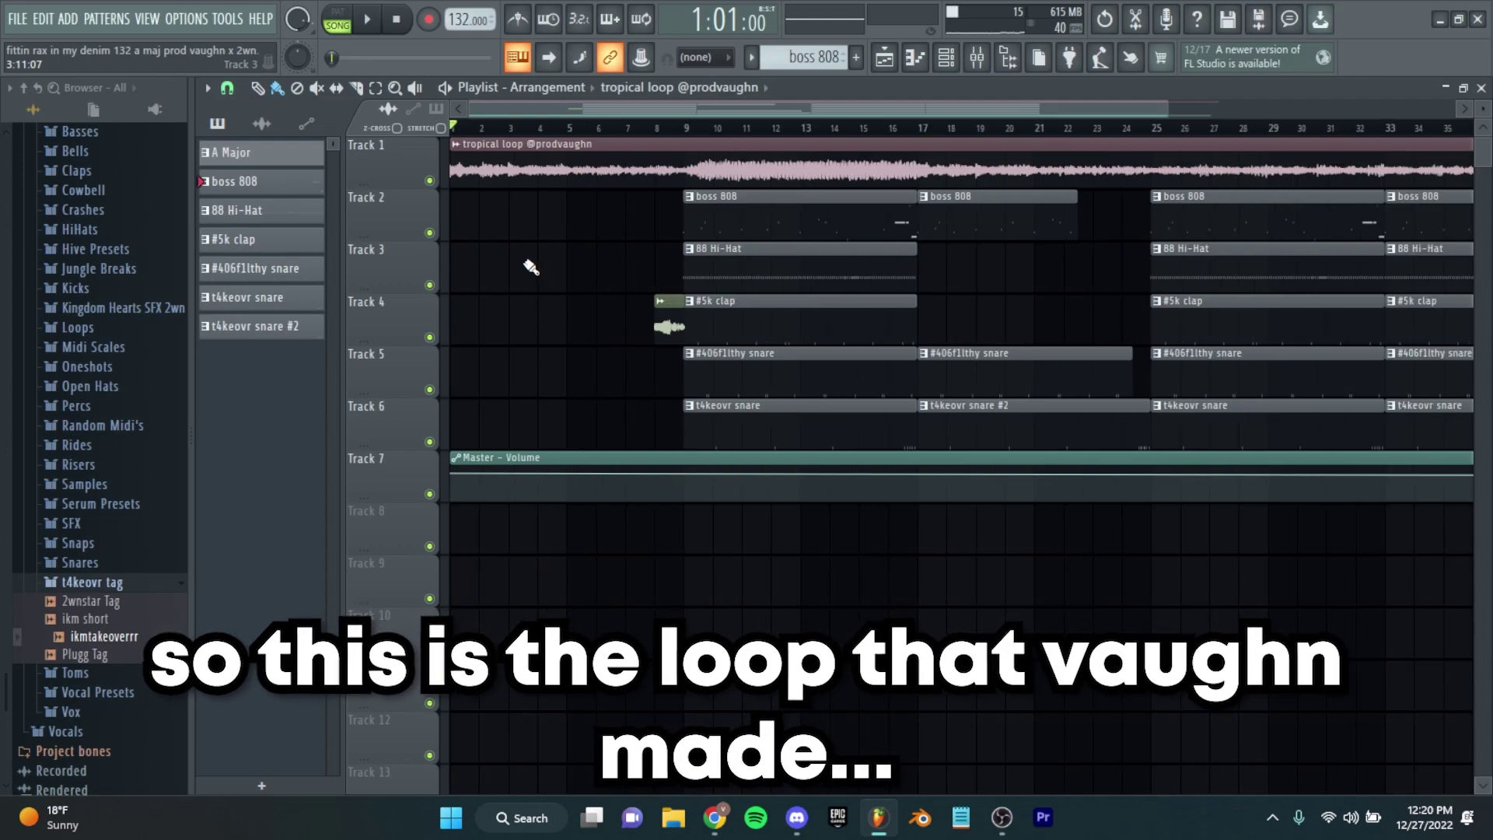
pyautogui.moveTo(568, 253); pyautogui.dragTo(757, 287)
pyautogui.scroll(-2, 756, 287)
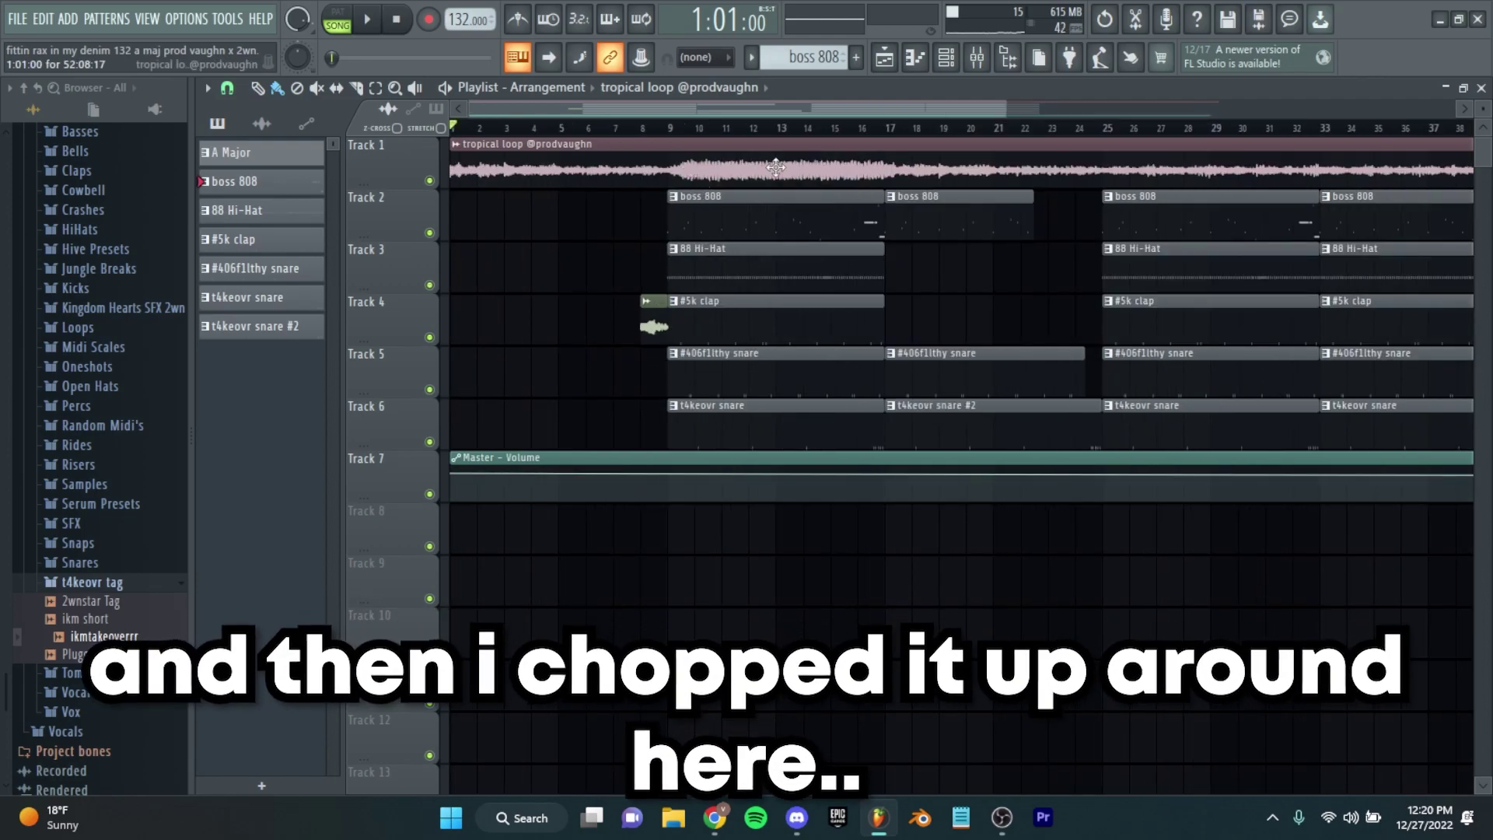
pyautogui.scroll(-1, 592, 225)
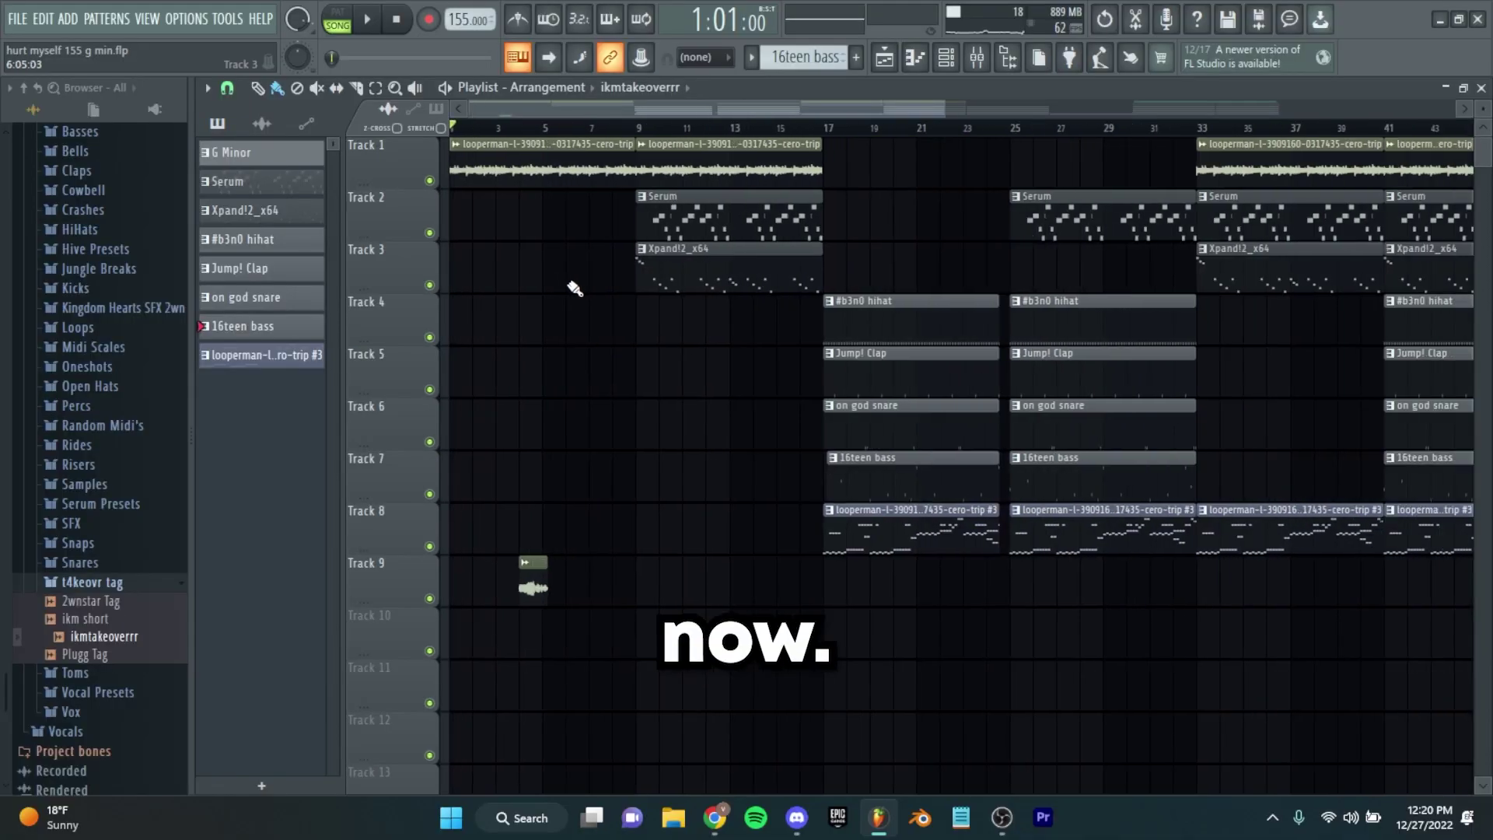
pyautogui.scroll(-2, 510, 287)
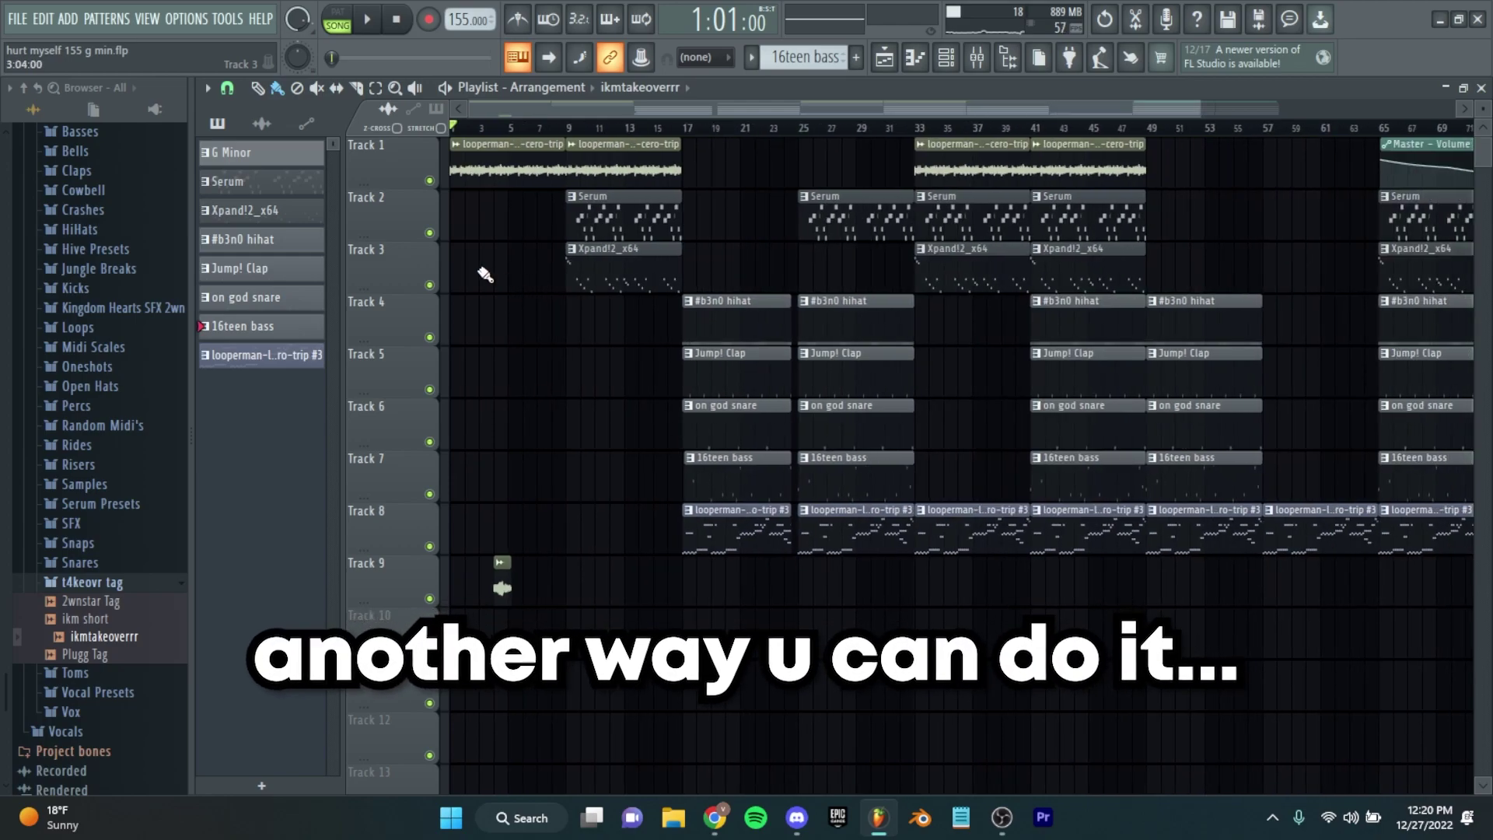
pyautogui.moveTo(510, 258); pyautogui.dragTo(526, 233)
pyautogui.moveTo(523, 169); pyautogui.dragTo(523, 170)
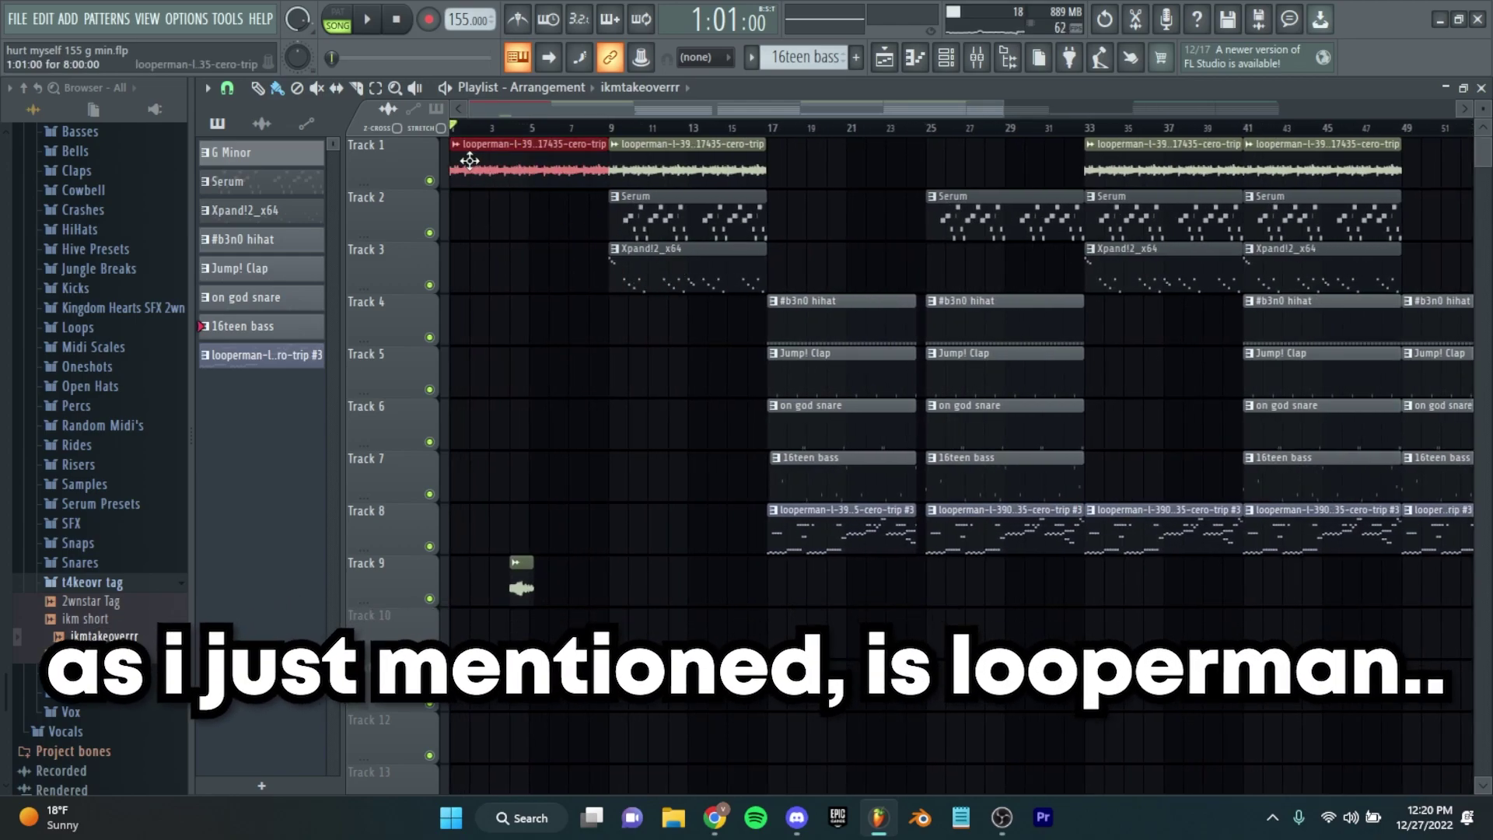
pyautogui.scroll(3, 500, 233)
pyautogui.scroll(-2, 500, 233)
pyautogui.keyDown('ctrl'); pyautogui.click(504, 254); pyautogui.keyUp('ctrl')
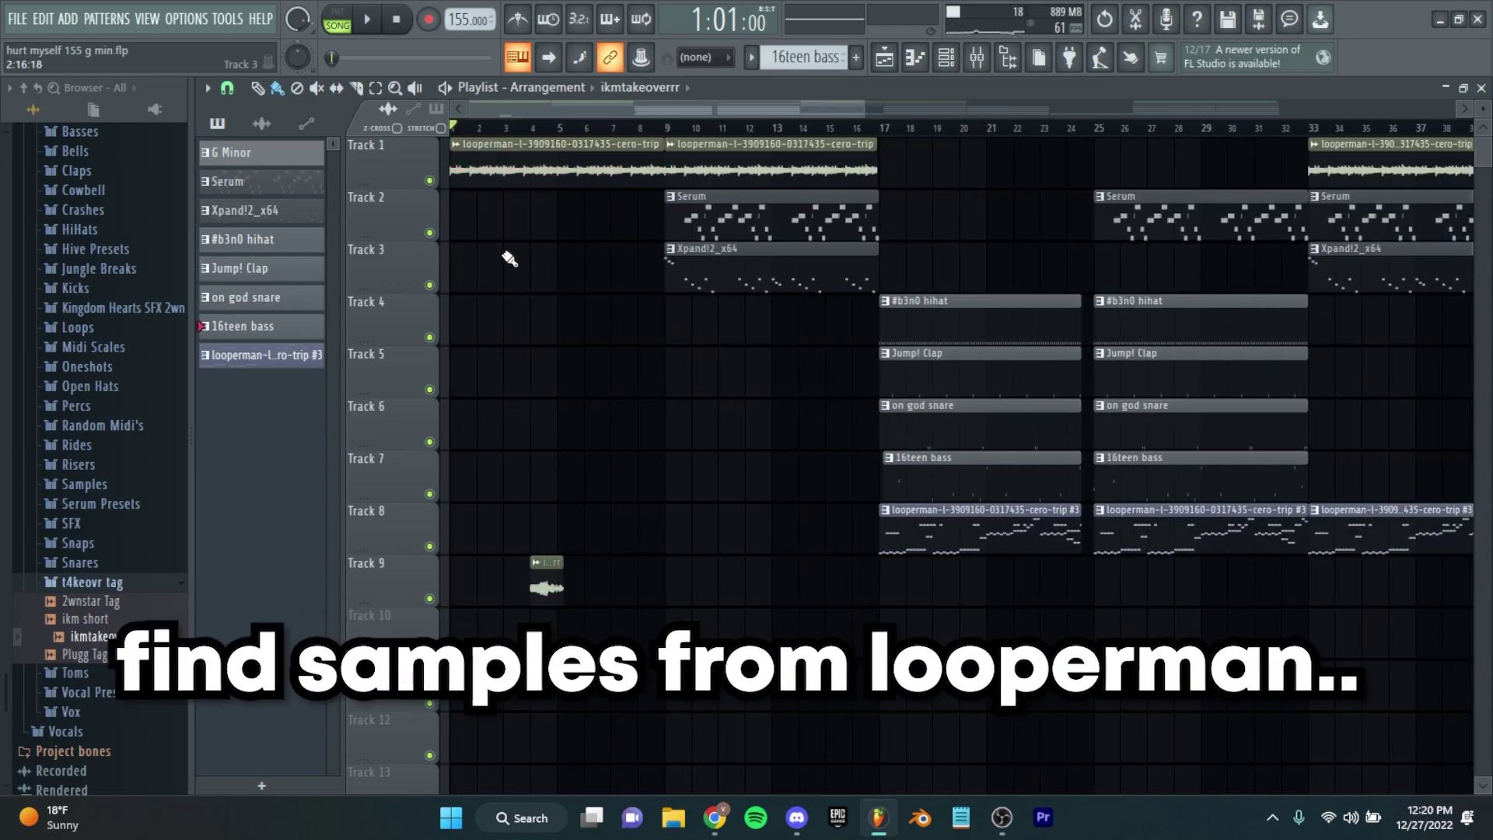
pyautogui.keyDown('ctrl'); pyautogui.click(511, 200); pyautogui.keyUp('ctrl')
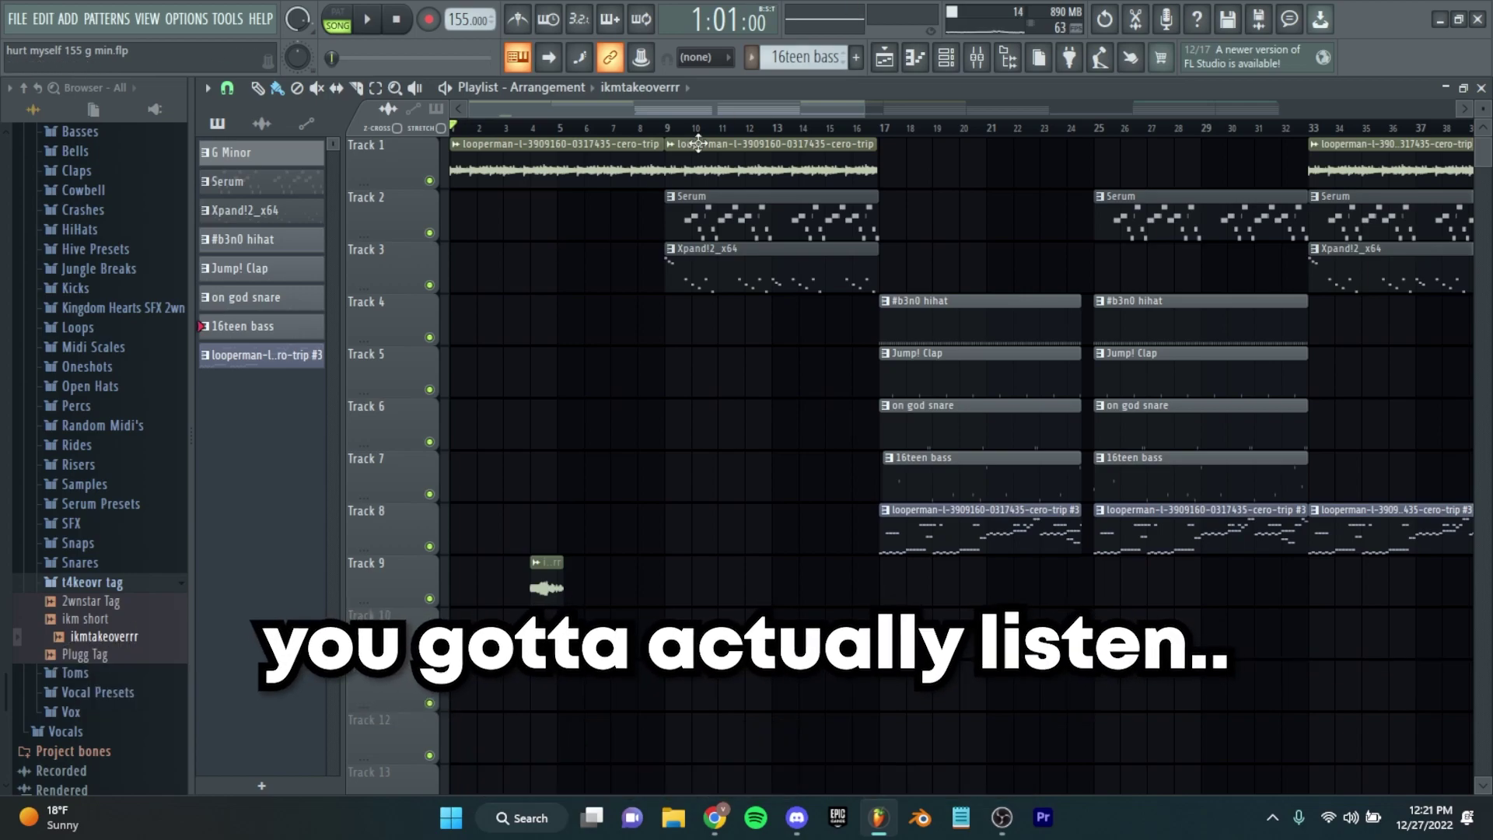
# Step: Examine how the cero-trip Looperman sample on Track 1 is arranged with the Serum and Xpand!2 patterns
pyautogui.hotkey('ctrl', 'd')
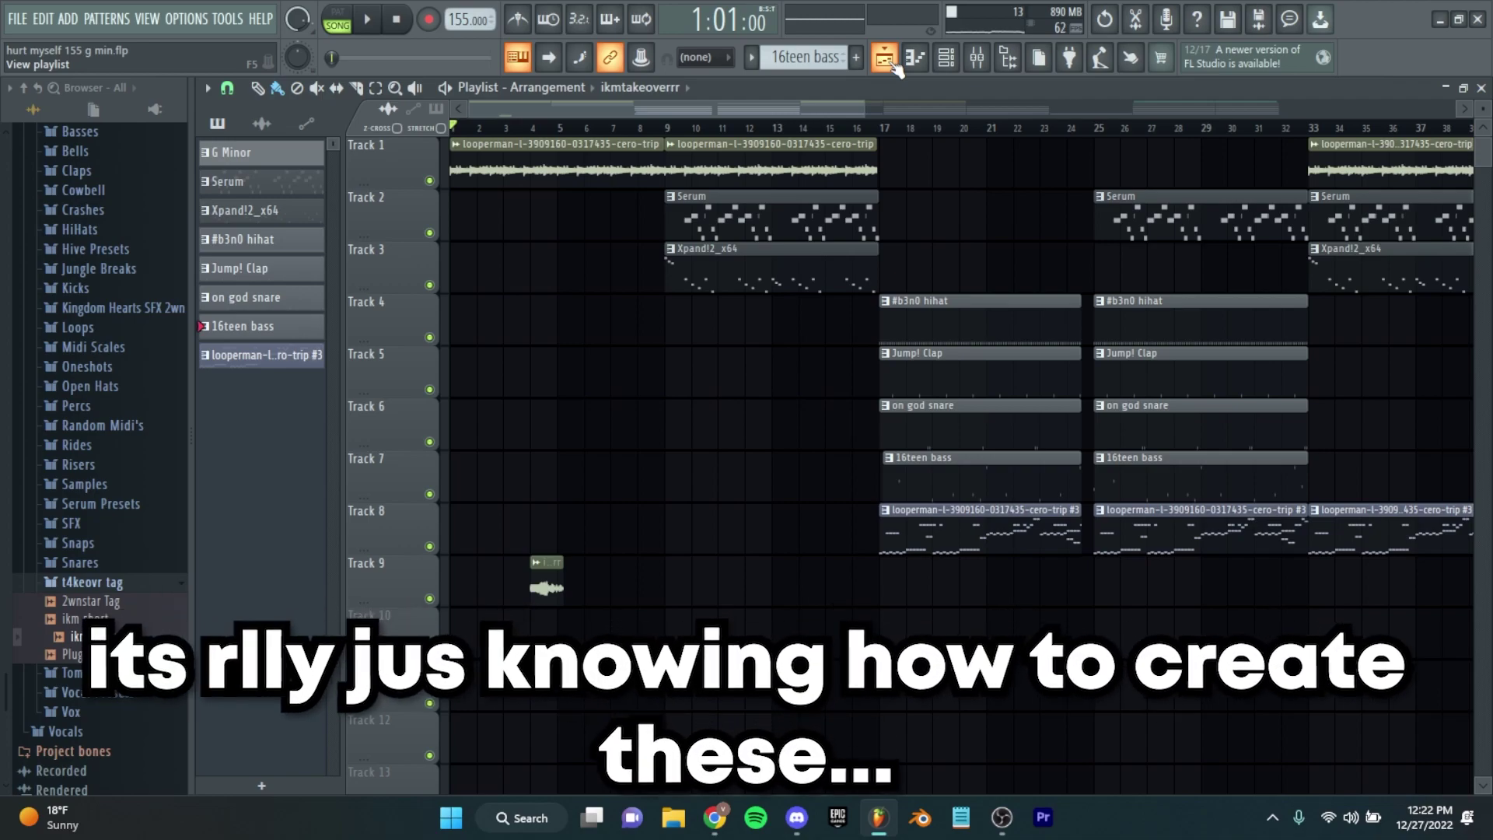
pyautogui.scroll(3, 607, 260)
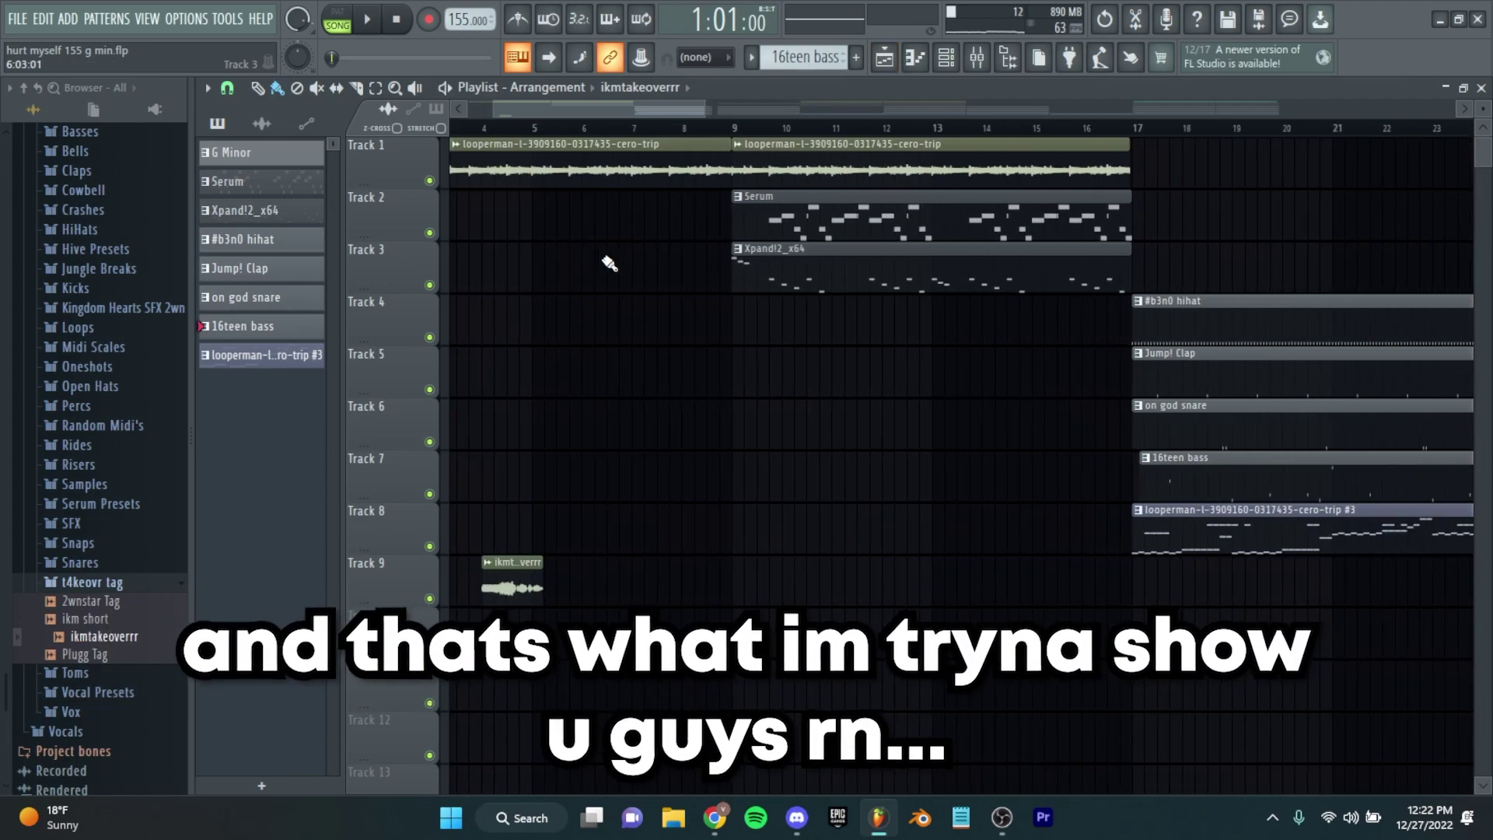
pyautogui.scroll(-3, 563, 366)
pyautogui.scroll(2, 519, 197)
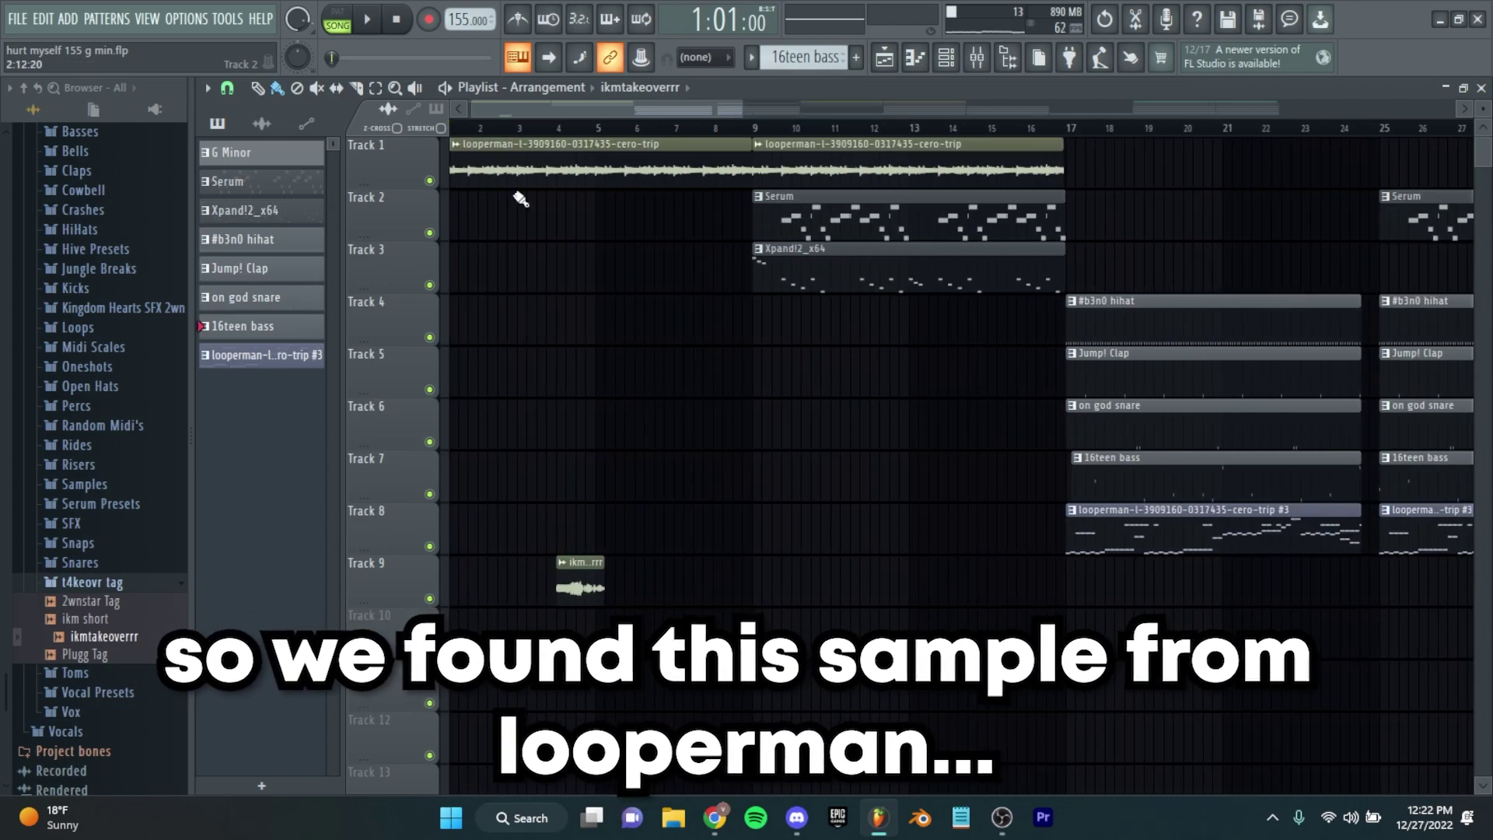
pyautogui.keyDown('ctrl'); pyautogui.click(560, 149); pyautogui.keyUp('ctrl')
pyautogui.scroll(2, 580, 236)
pyautogui.scroll(-2, 567, 259)
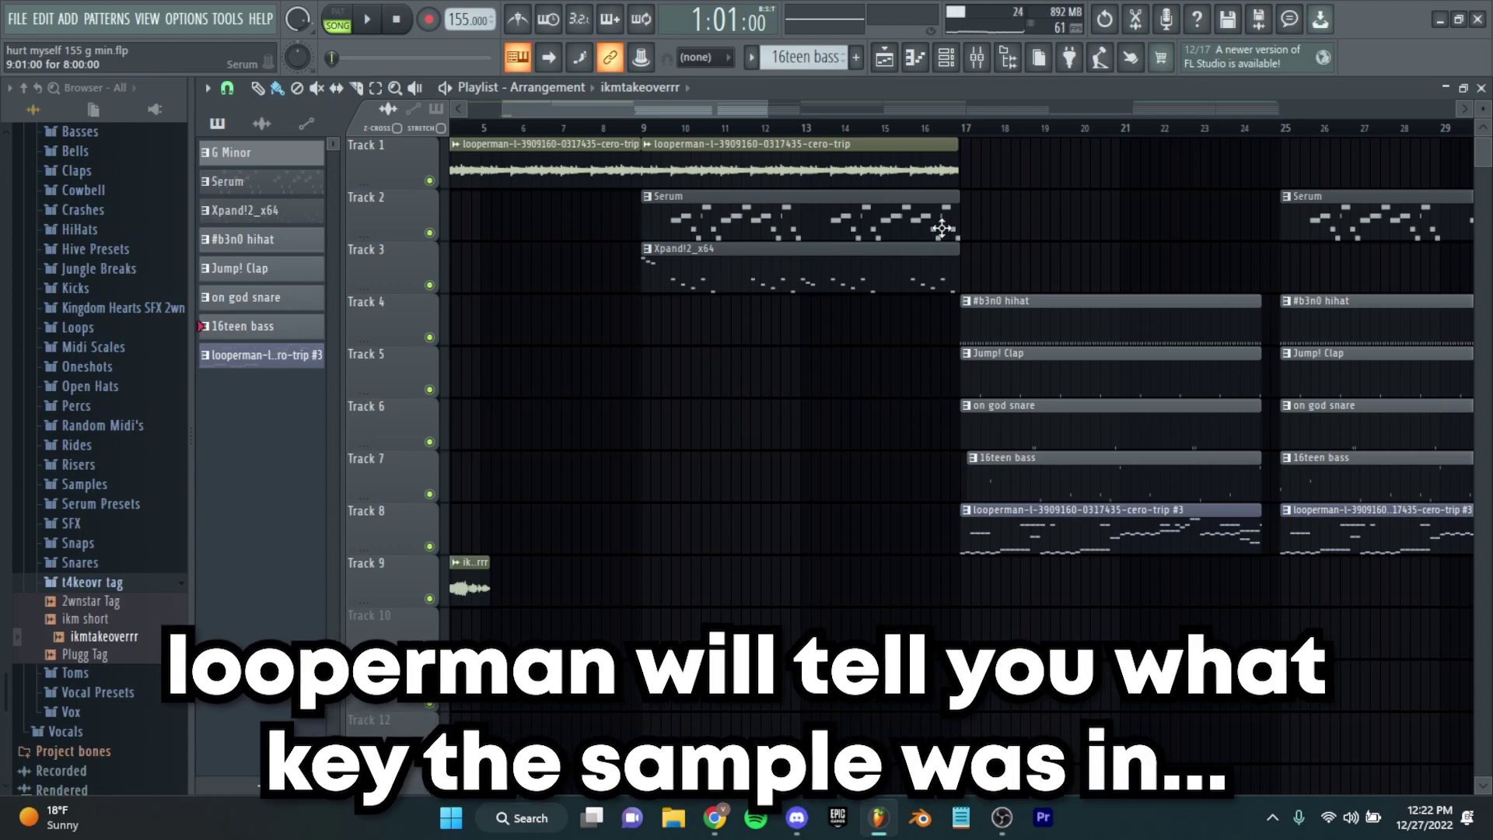
# Step: Open the Serum pattern on Track 2 in the piano roll and play back its melody
pyautogui.scroll(2, 830, 223)
pyautogui.click(550, 210)
pyautogui.scroll(2, 547, 175)
pyautogui.doubleClick(576, 220)
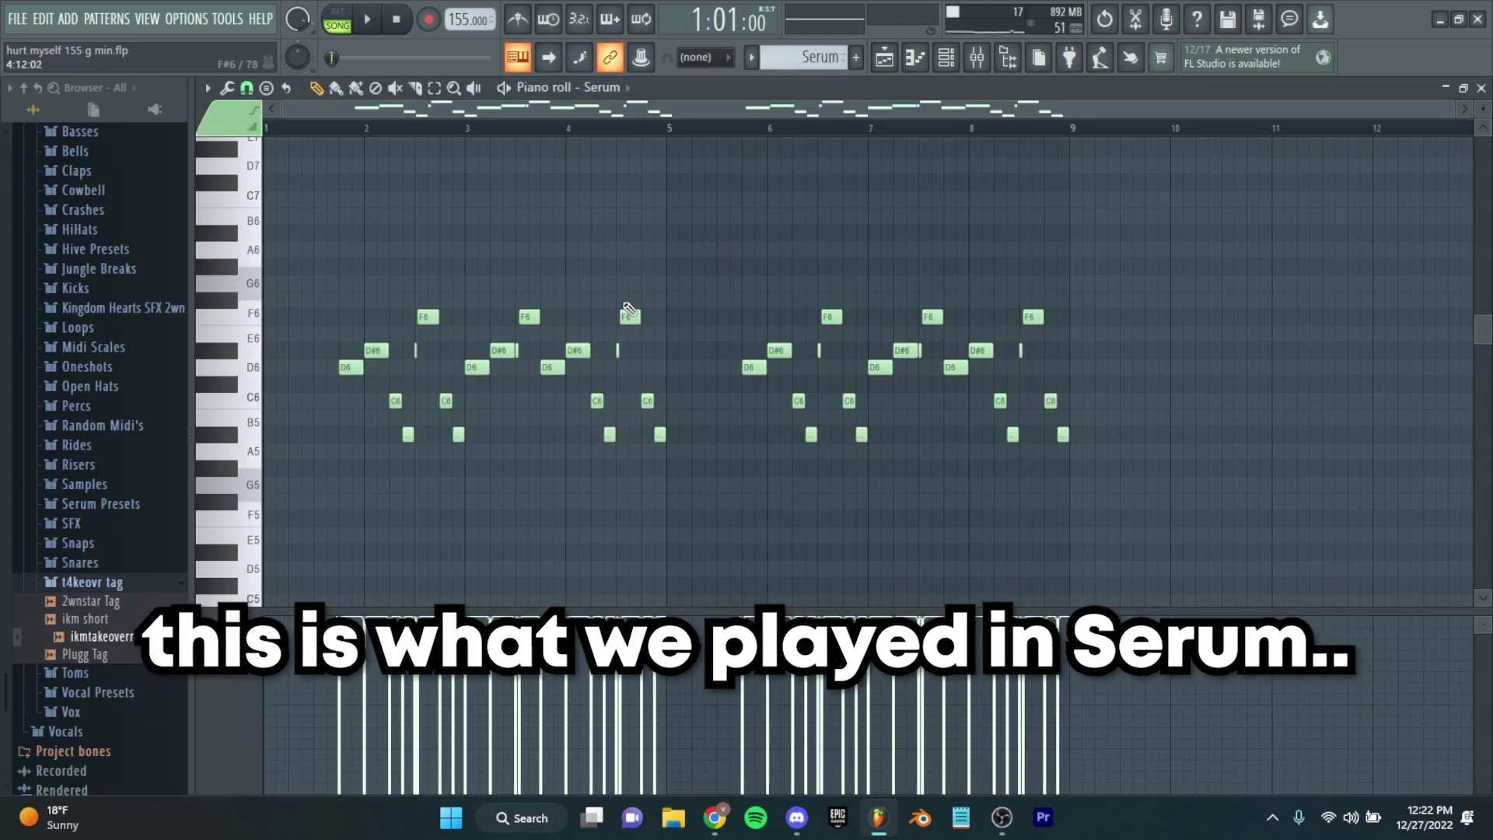
pyautogui.press('space')
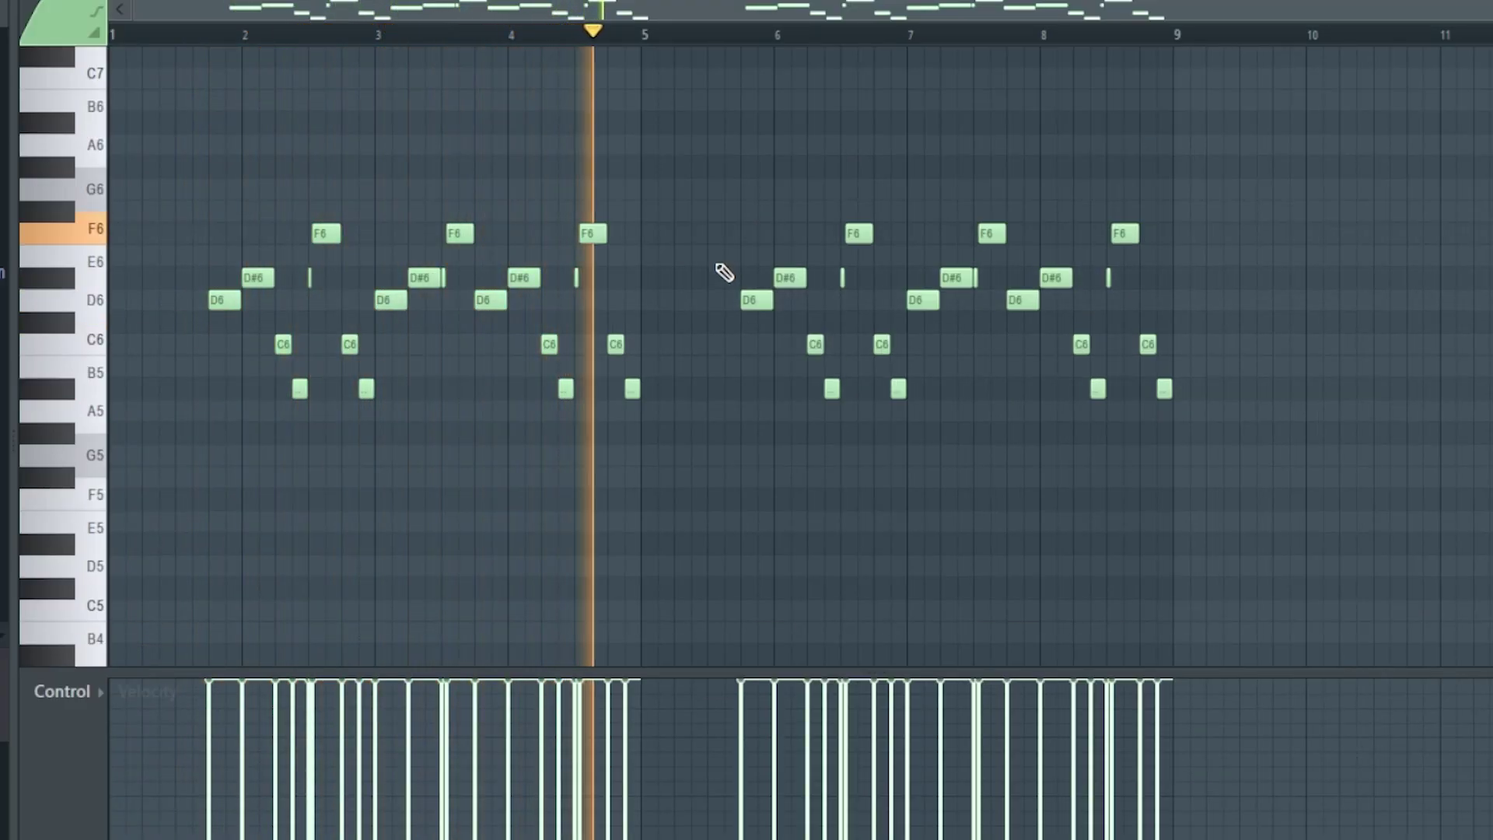
pyautogui.press('space')
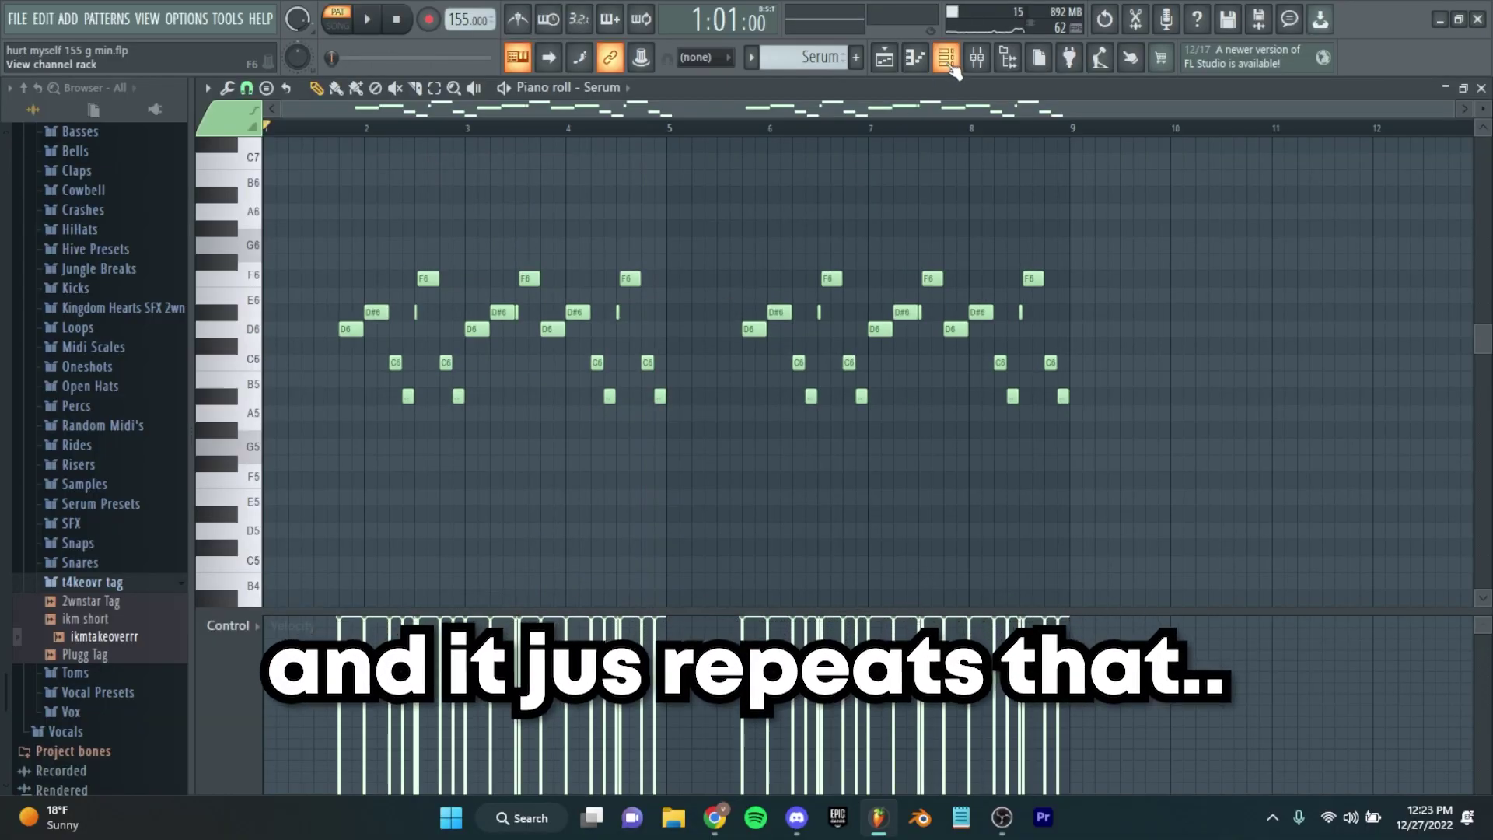
# Step: View the Serum preset used for the melody from the channel rack, and close the plugin and rack
pyautogui.click(948, 59)
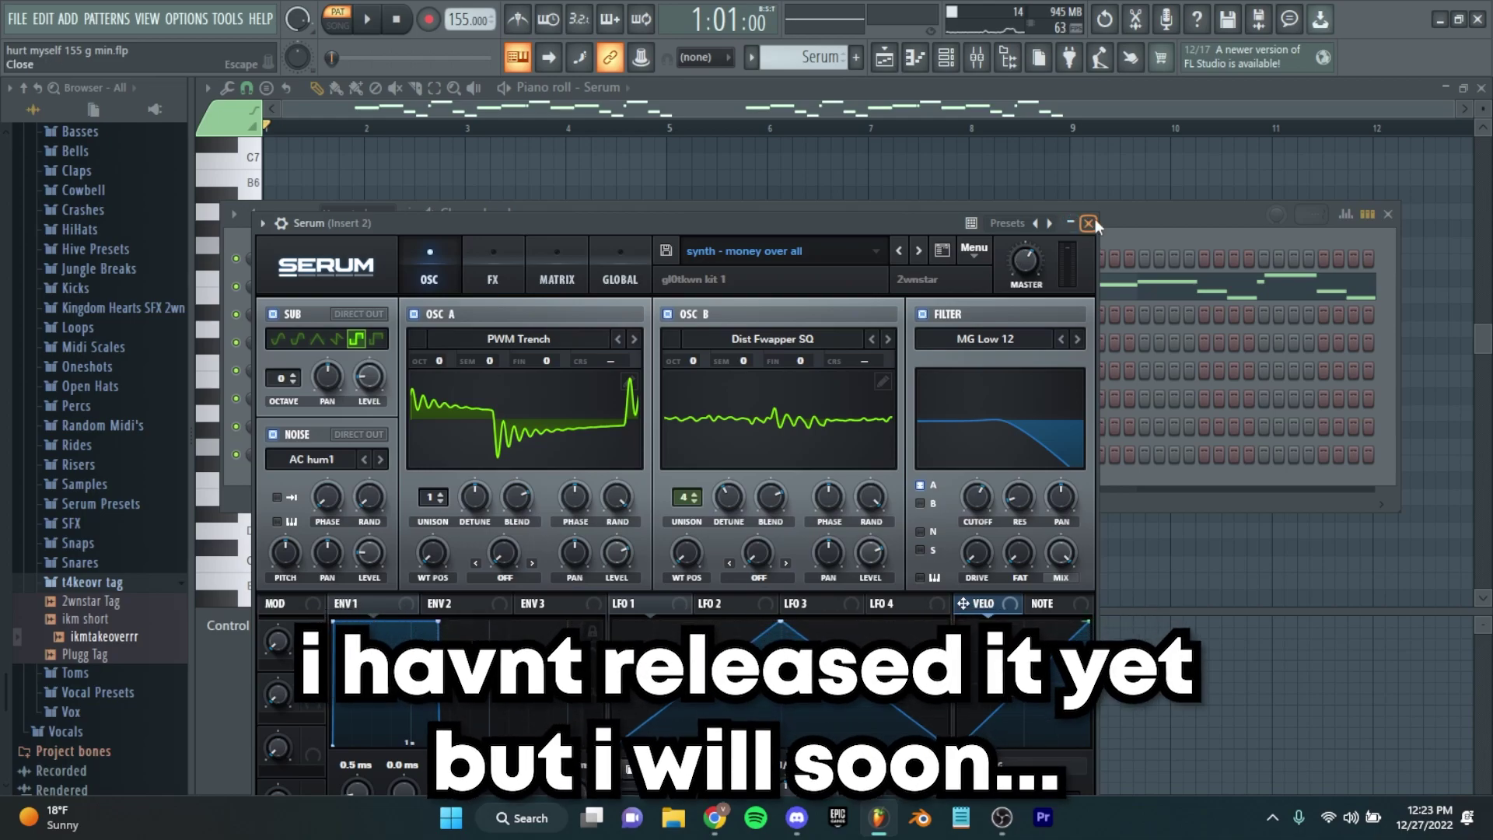
pyautogui.click(1485, 32)
pyautogui.click(1388, 214)
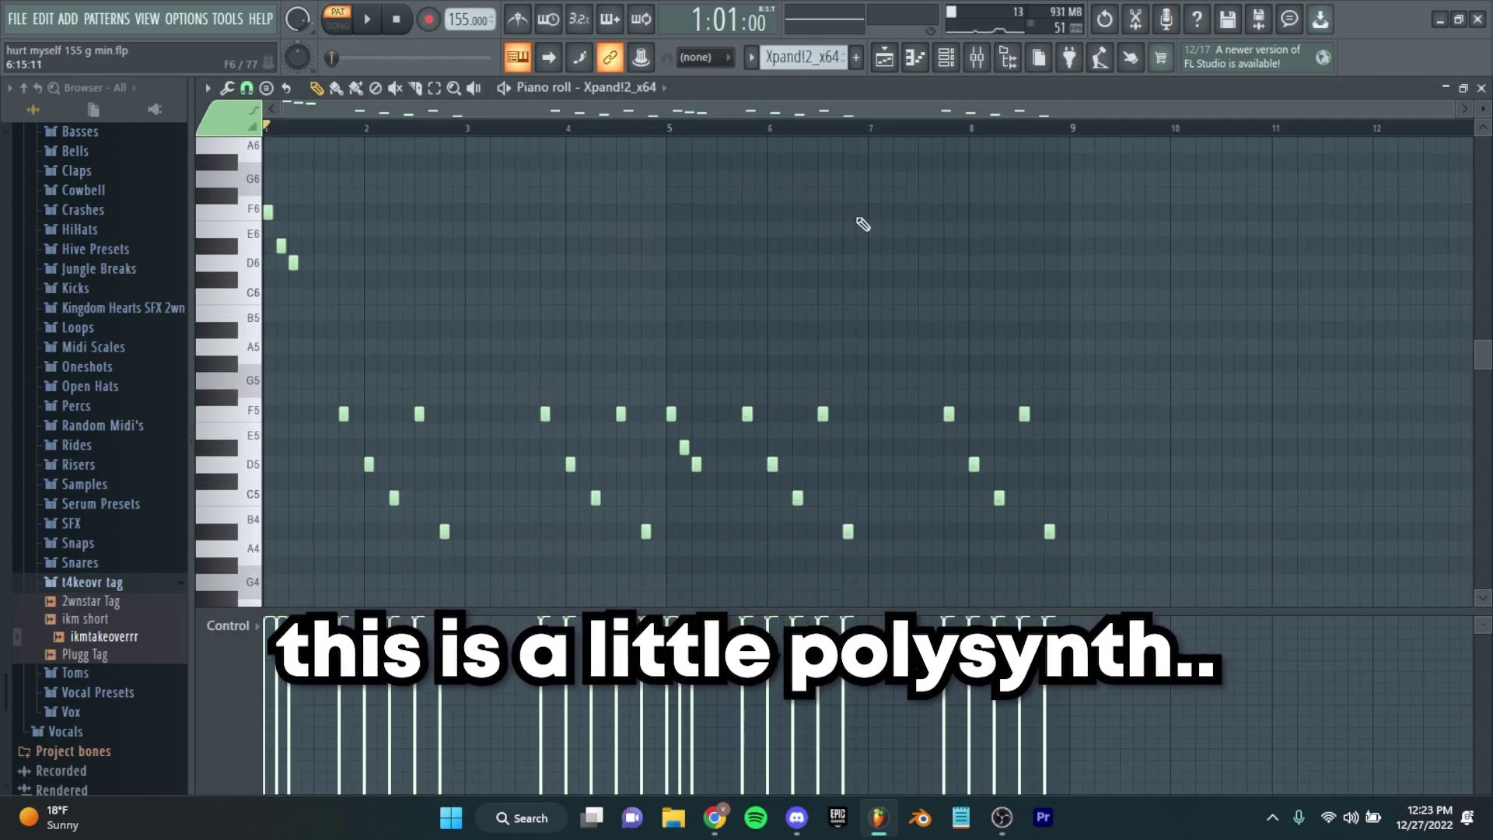
# Step: Open the Xpand!2 pattern on Track 3 in the piano roll and play back its notes
pyautogui.moveTo(584, 278); pyautogui.dragTo(595, 300)
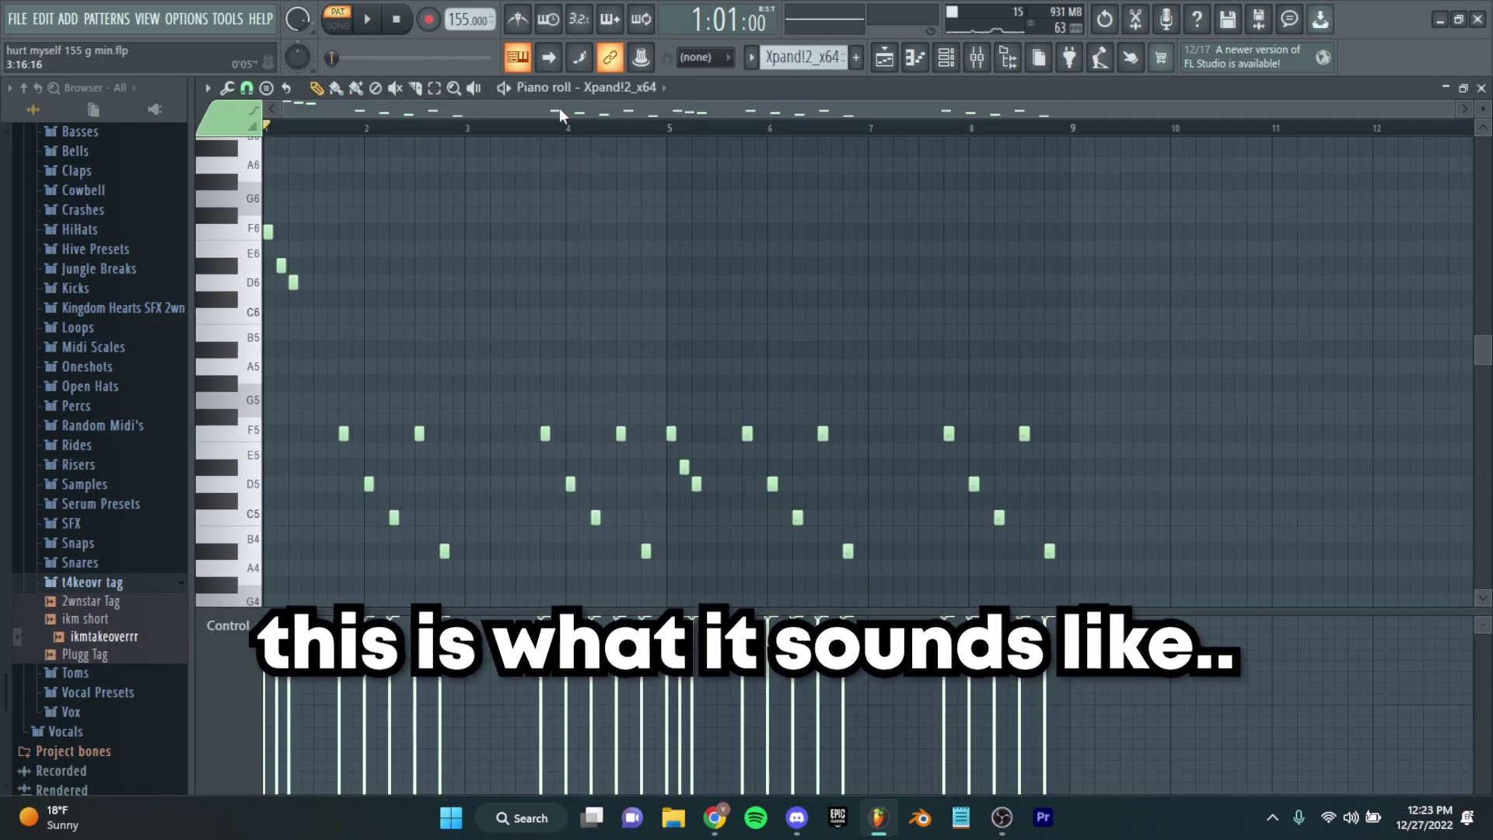
pyautogui.press('space')
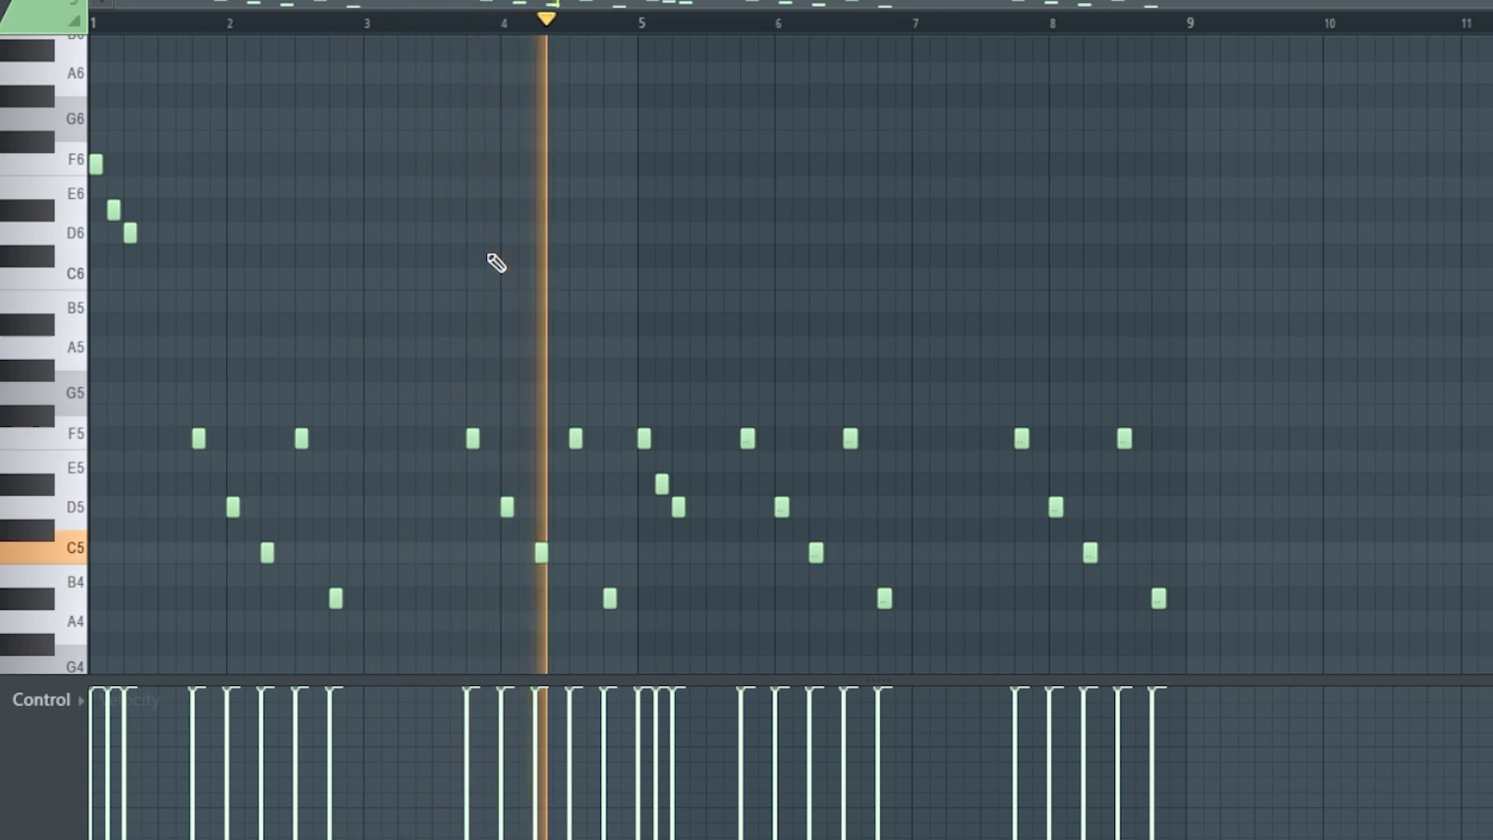
pyautogui.press('space')
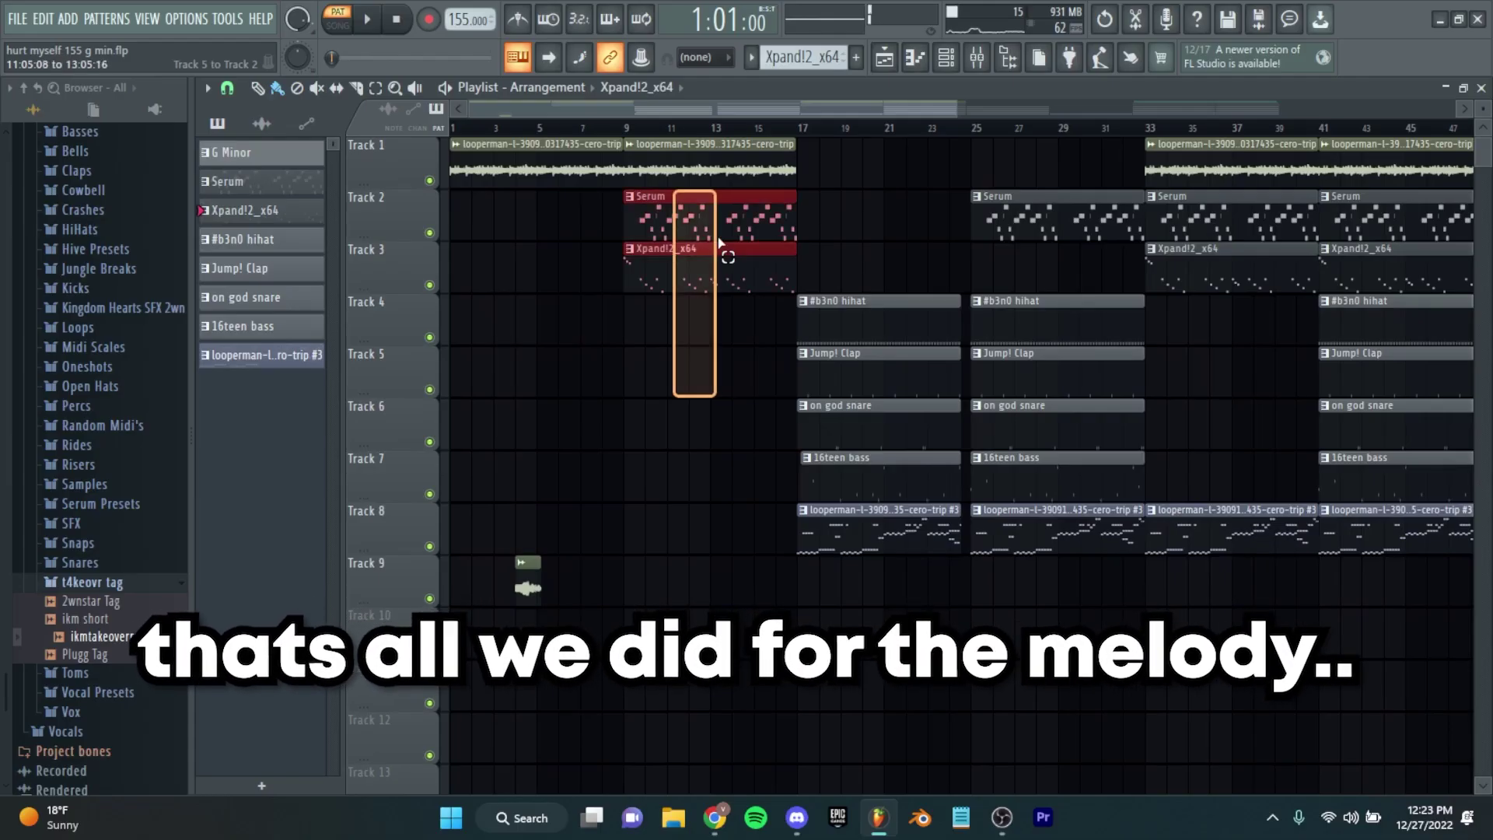
# Step: Select the melody clips starting at bar 9 on Tracks 1 to 3 in the playlist
pyautogui.moveTo(719, 242); pyautogui.dragTo(719, 243)
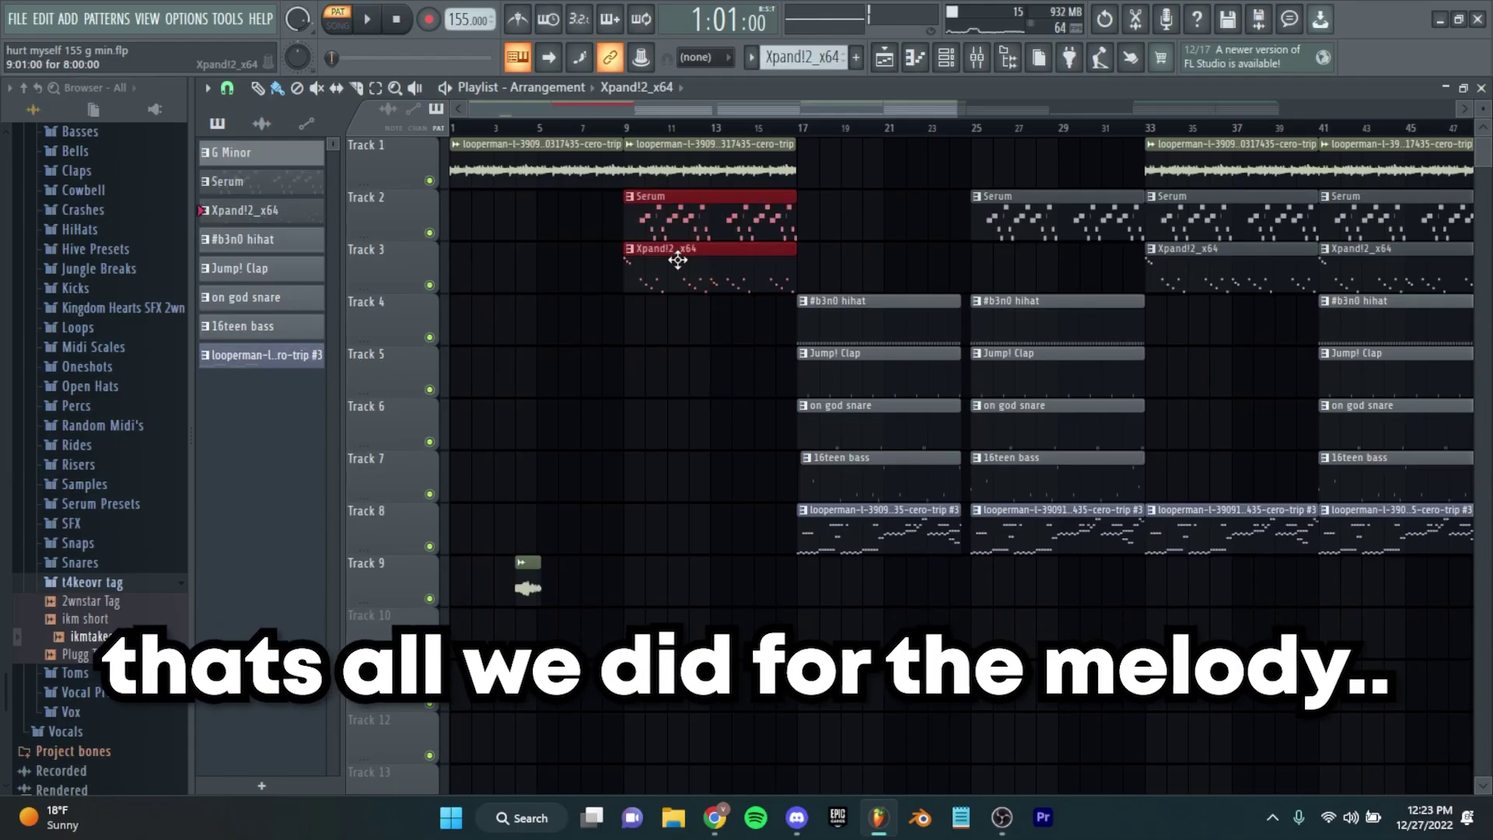
pyautogui.scroll(3, 801, 494)
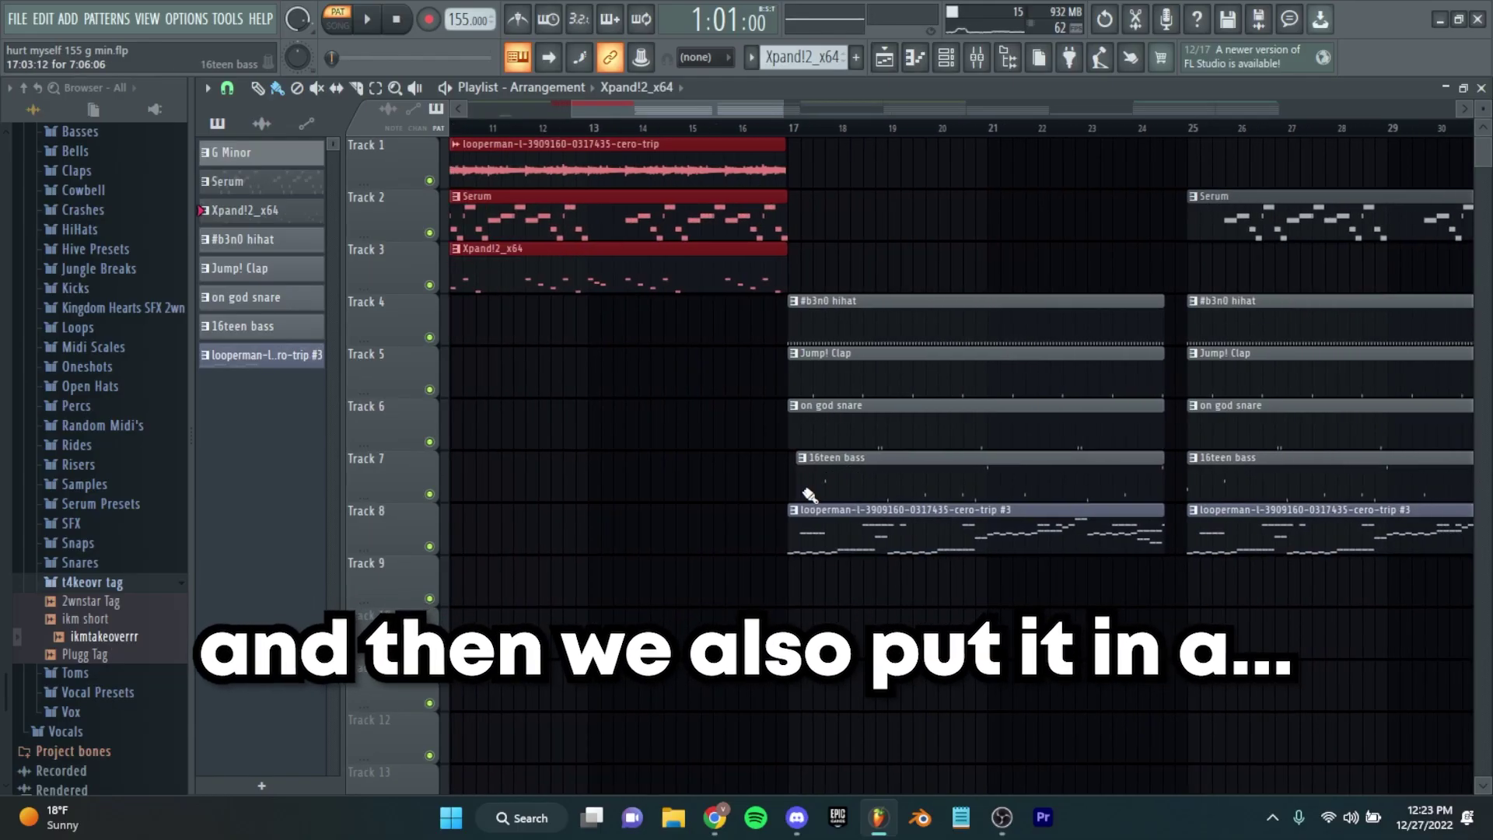
pyautogui.scroll(-2, 769, 448)
# Step: Open the sliced cero-trip loop's Fruity Slicer channel and examine its attack control and beat slicing options
pyautogui.scroll(3, 798, 513)
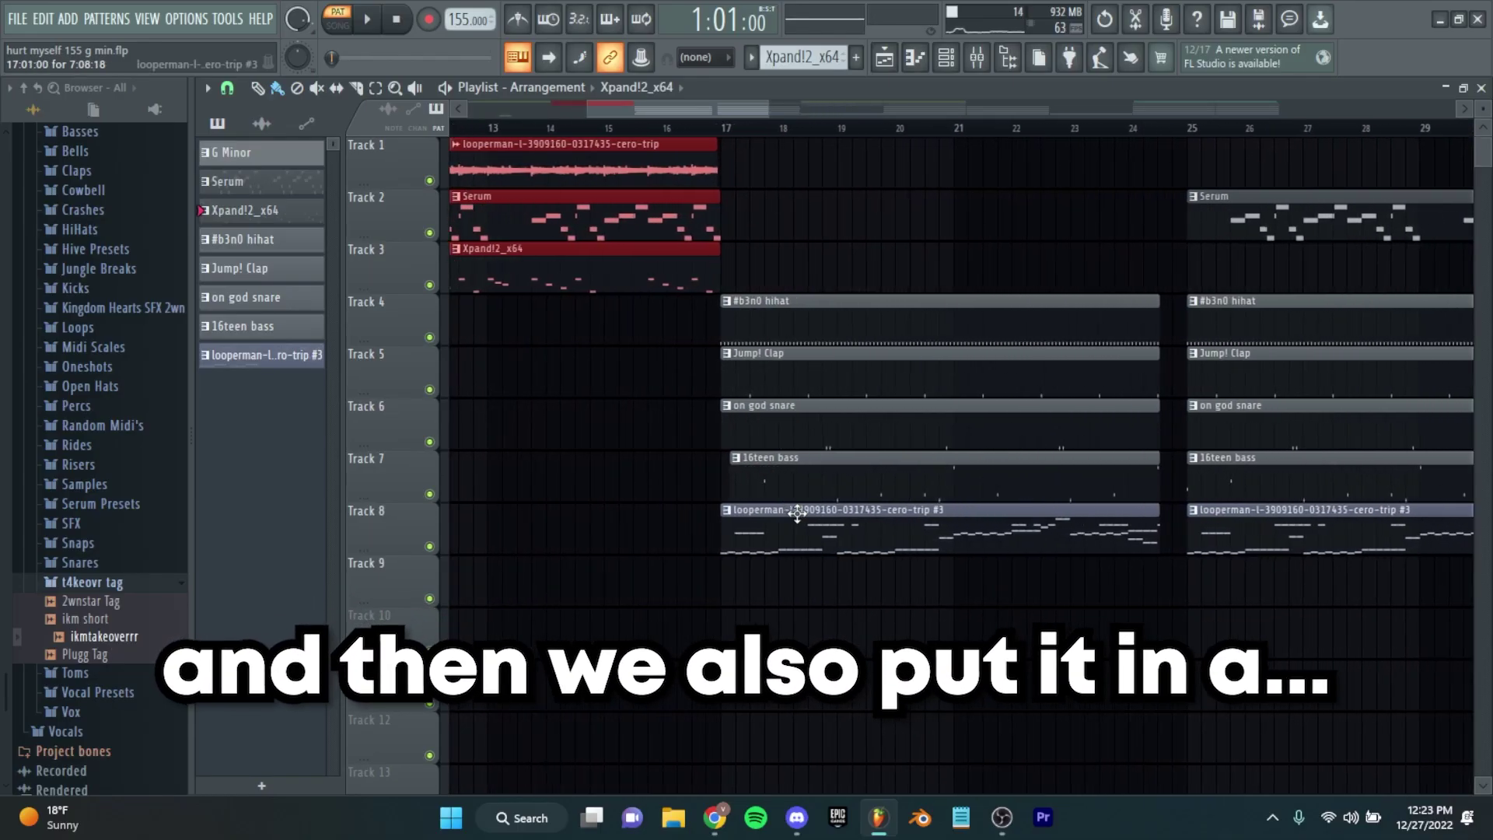
pyautogui.scroll(2, 767, 537)
pyautogui.press('F6')
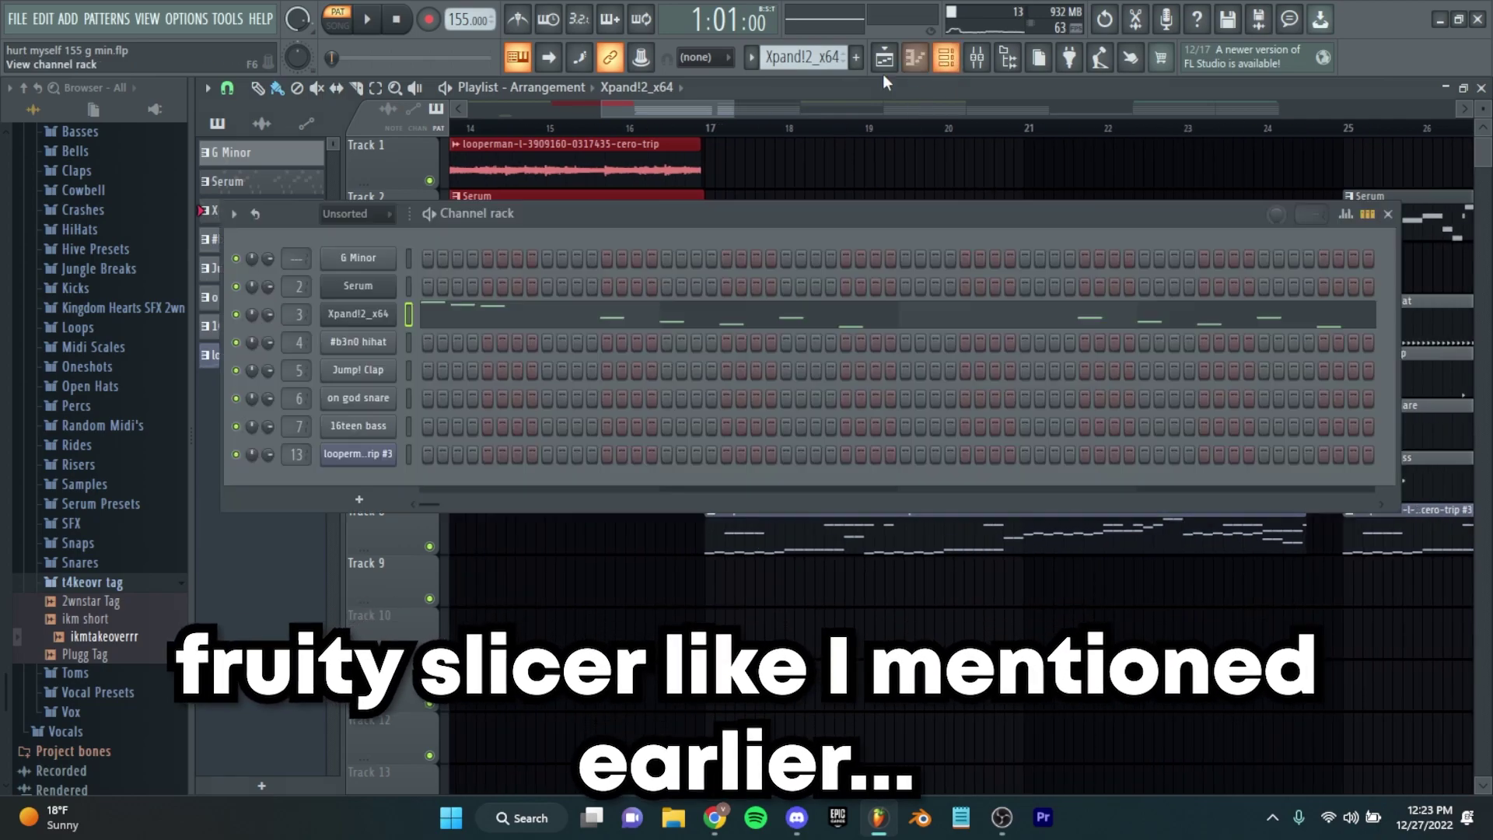
pyautogui.click(350, 455)
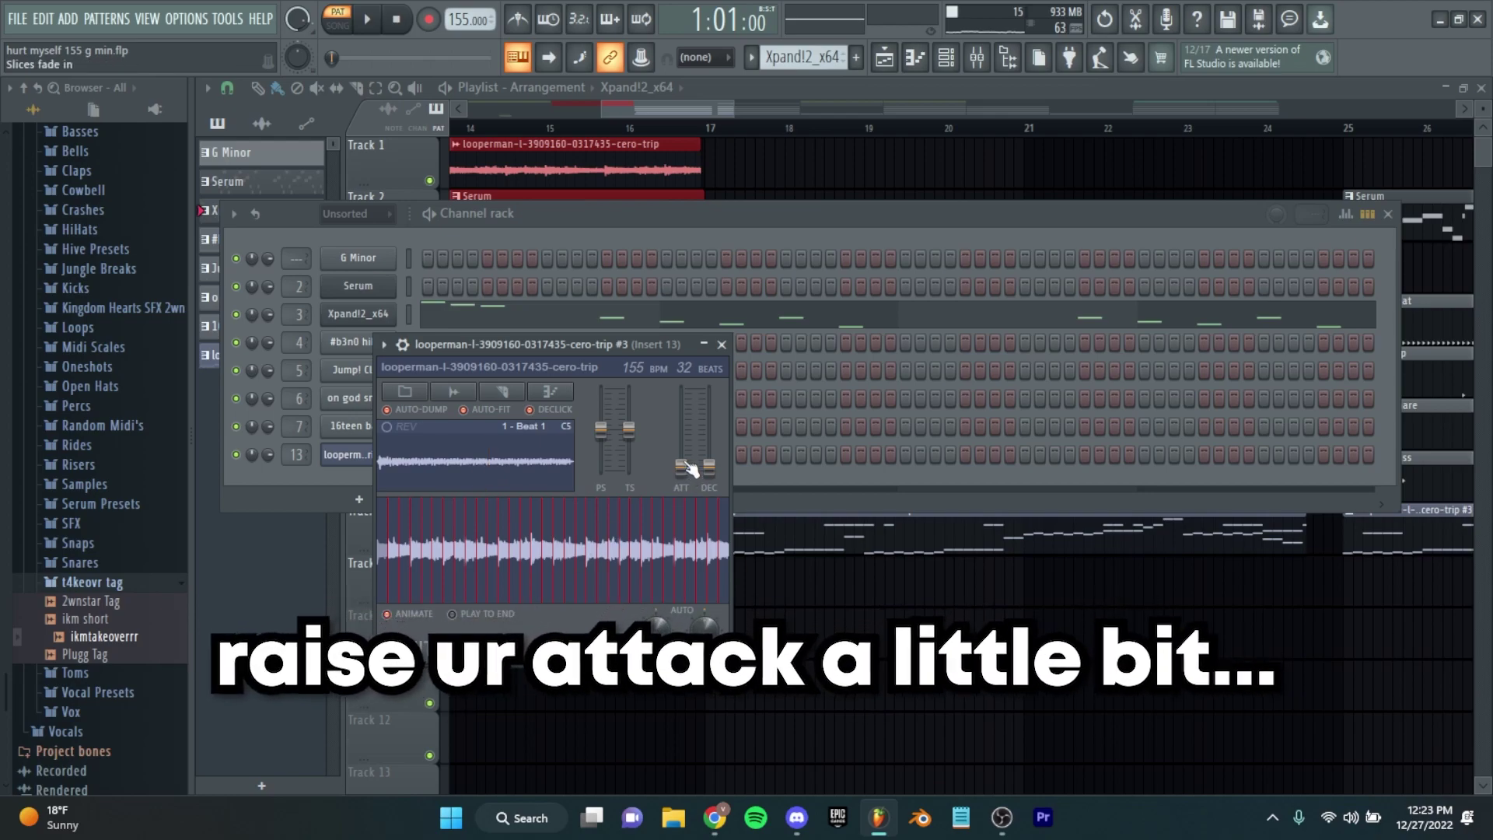
pyautogui.click(513, 397)
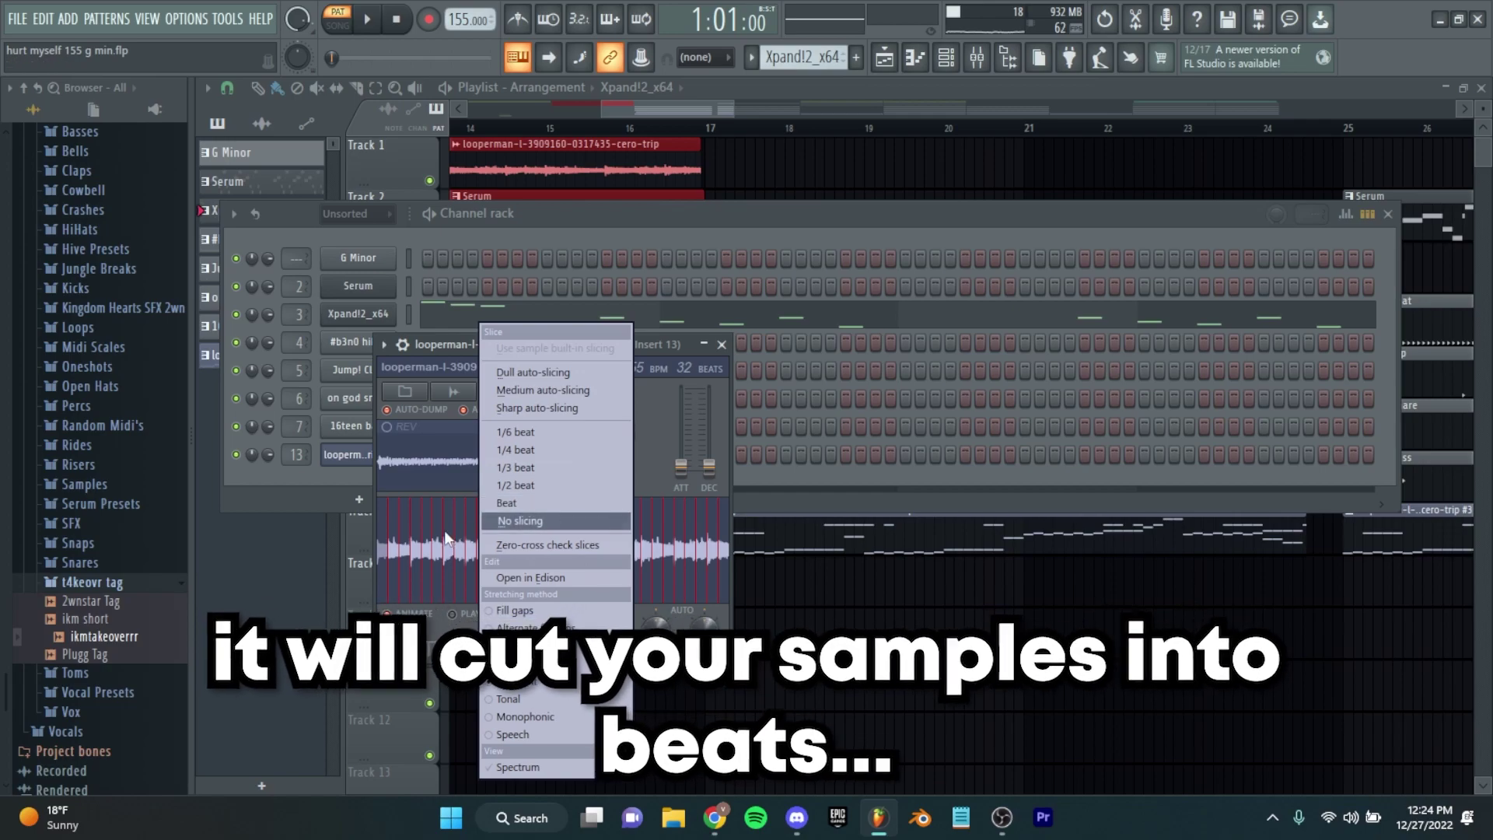
pyautogui.click(442, 487)
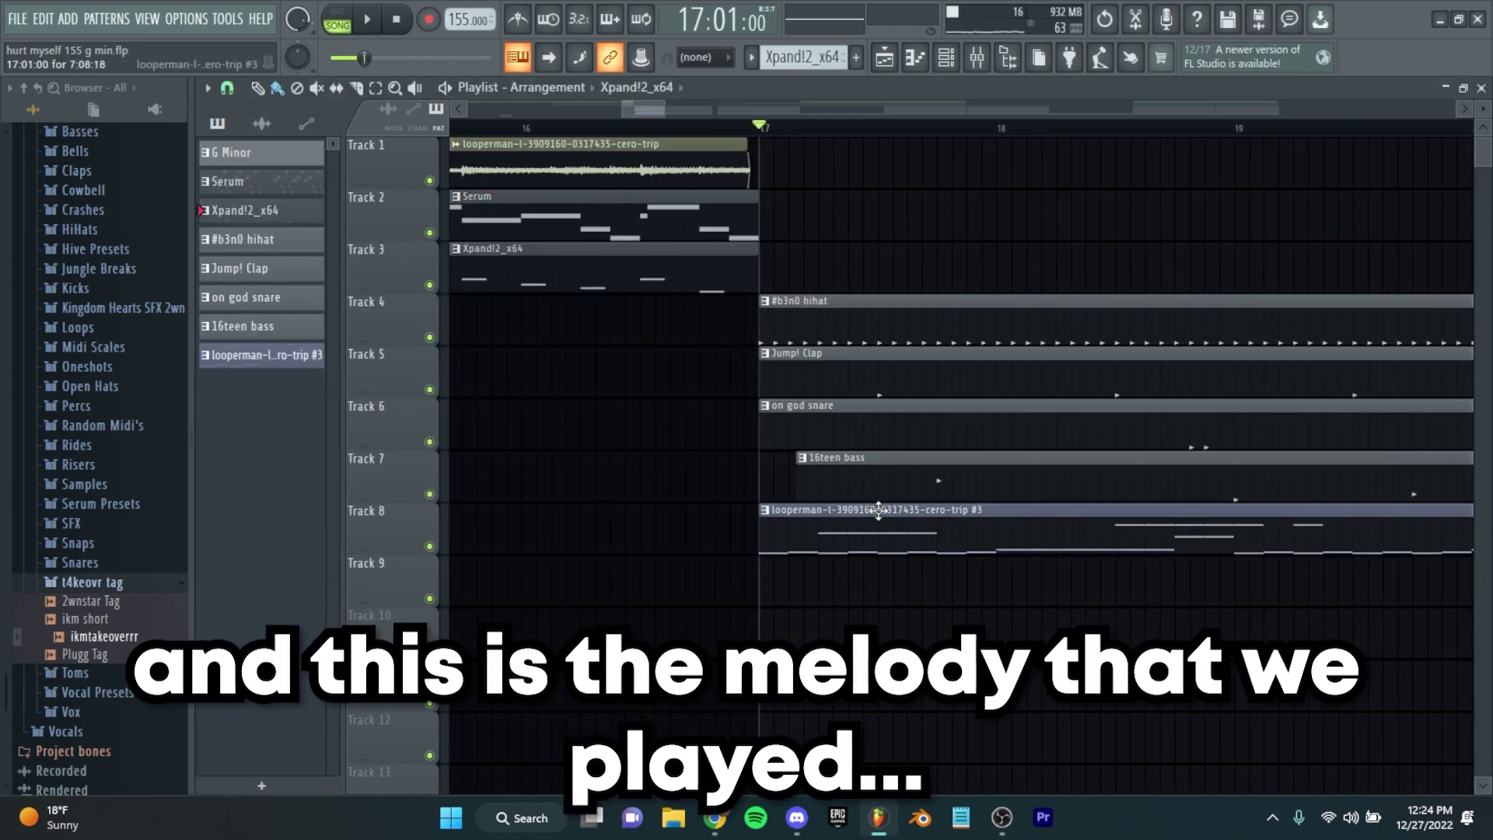
# Step: Open the sliced loop pattern on Track 8 in the piano roll, play it and examine its beat slices
pyautogui.doubleClick(878, 511)
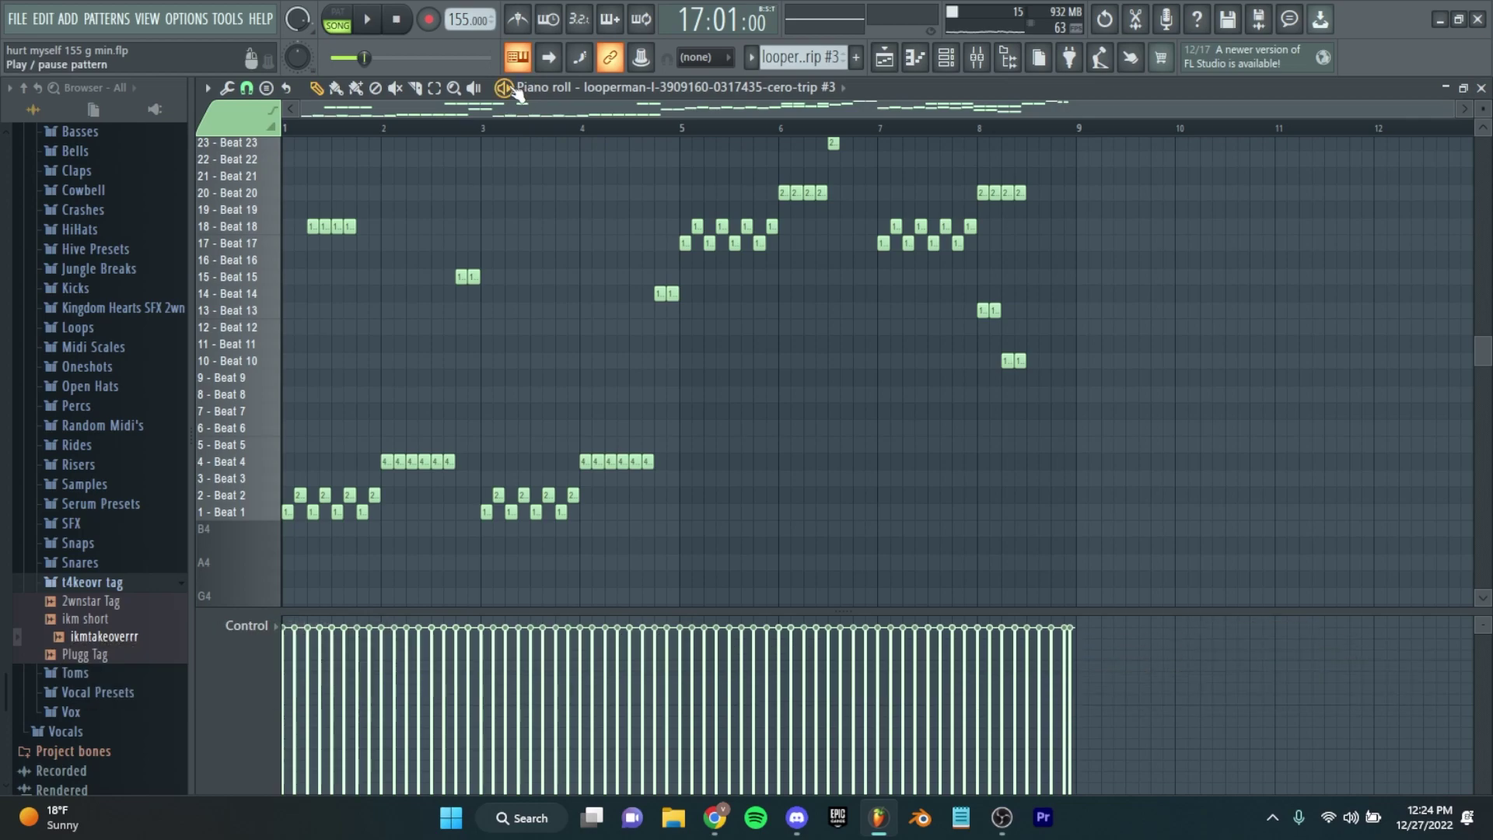
pyautogui.click(507, 87)
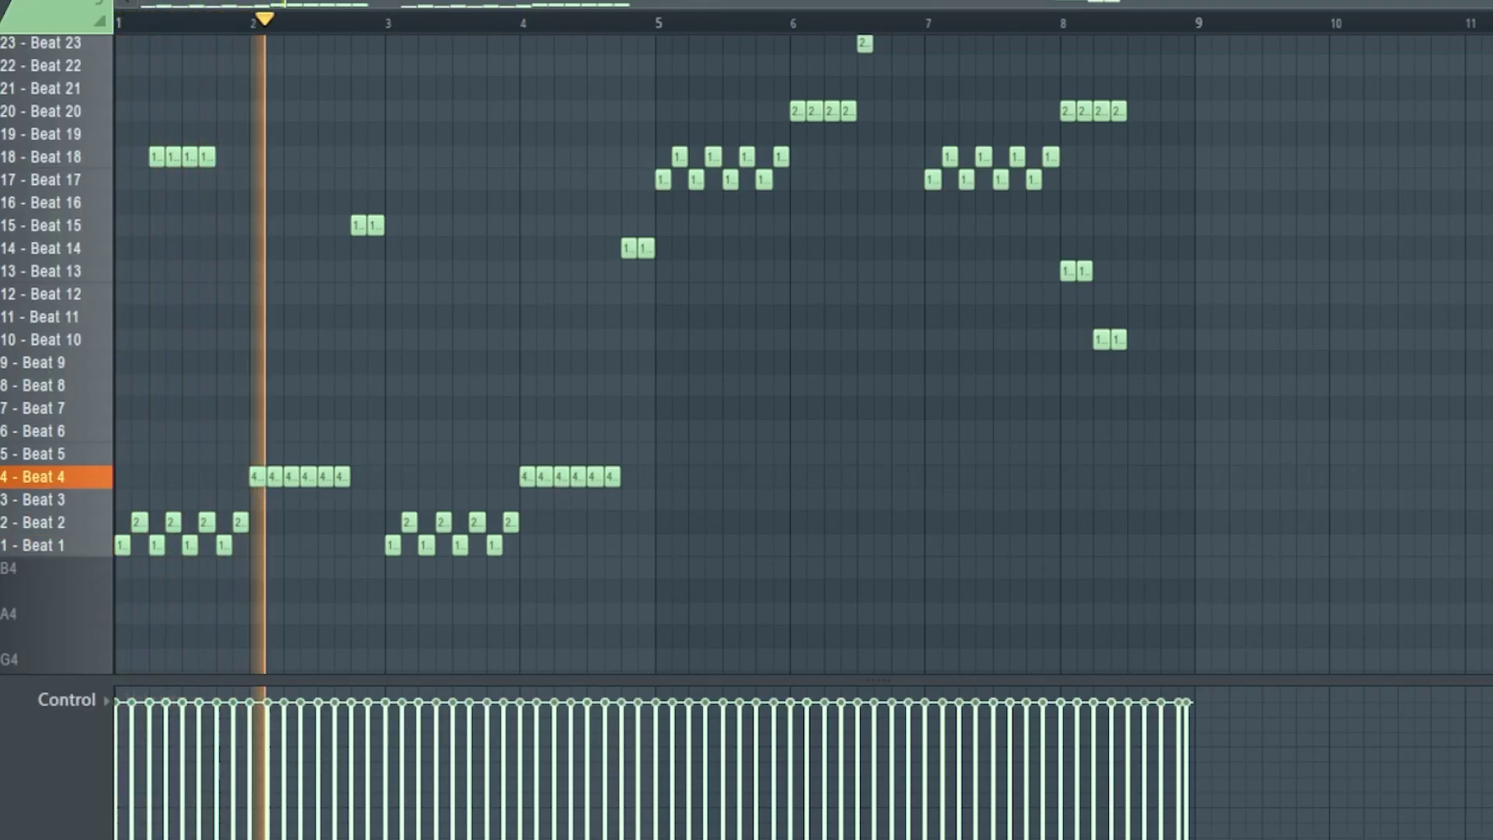
pyautogui.moveTo(458, 261); pyautogui.dragTo(529, 491)
pyautogui.press('space')
pyautogui.scroll(1, 985, 385)
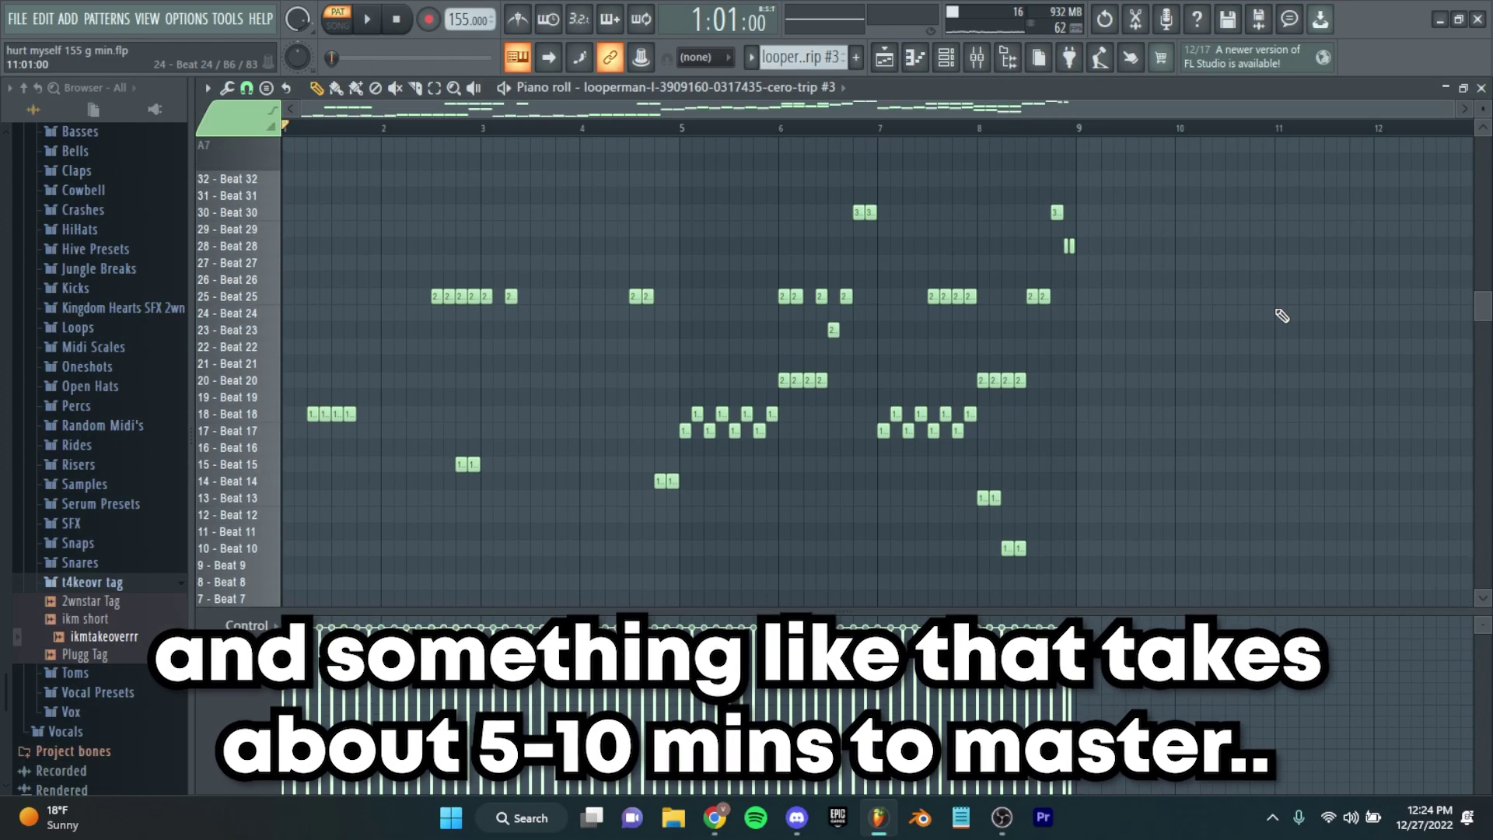
pyautogui.scroll(-3, 1085, 278)
# Step: Look through the Swag Drum Kit folder in the browser's Packs, and collapse it
pyautogui.scroll(-1, 709, 291)
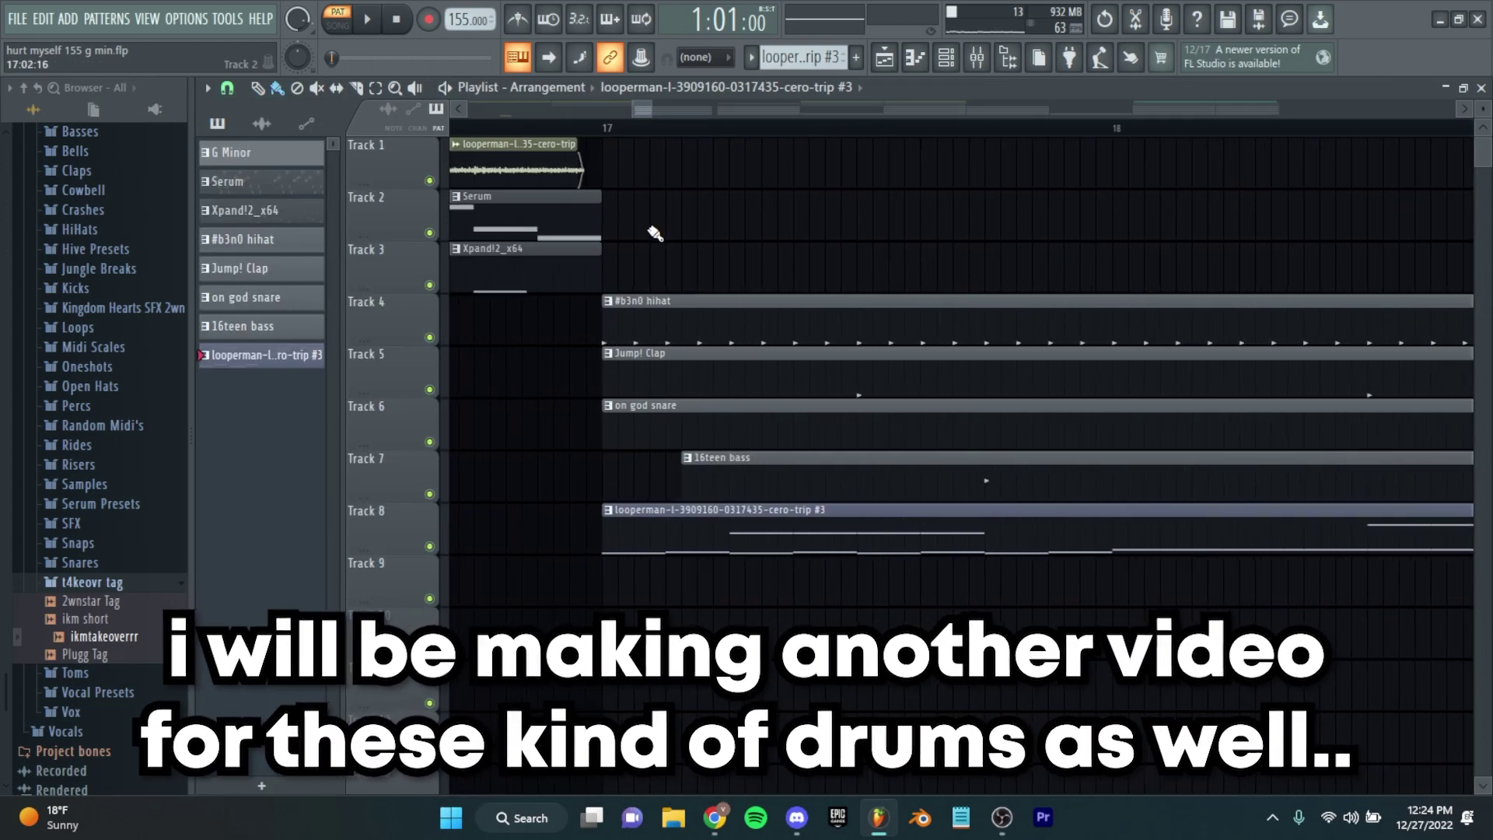
pyautogui.scroll(-9, 767, 307)
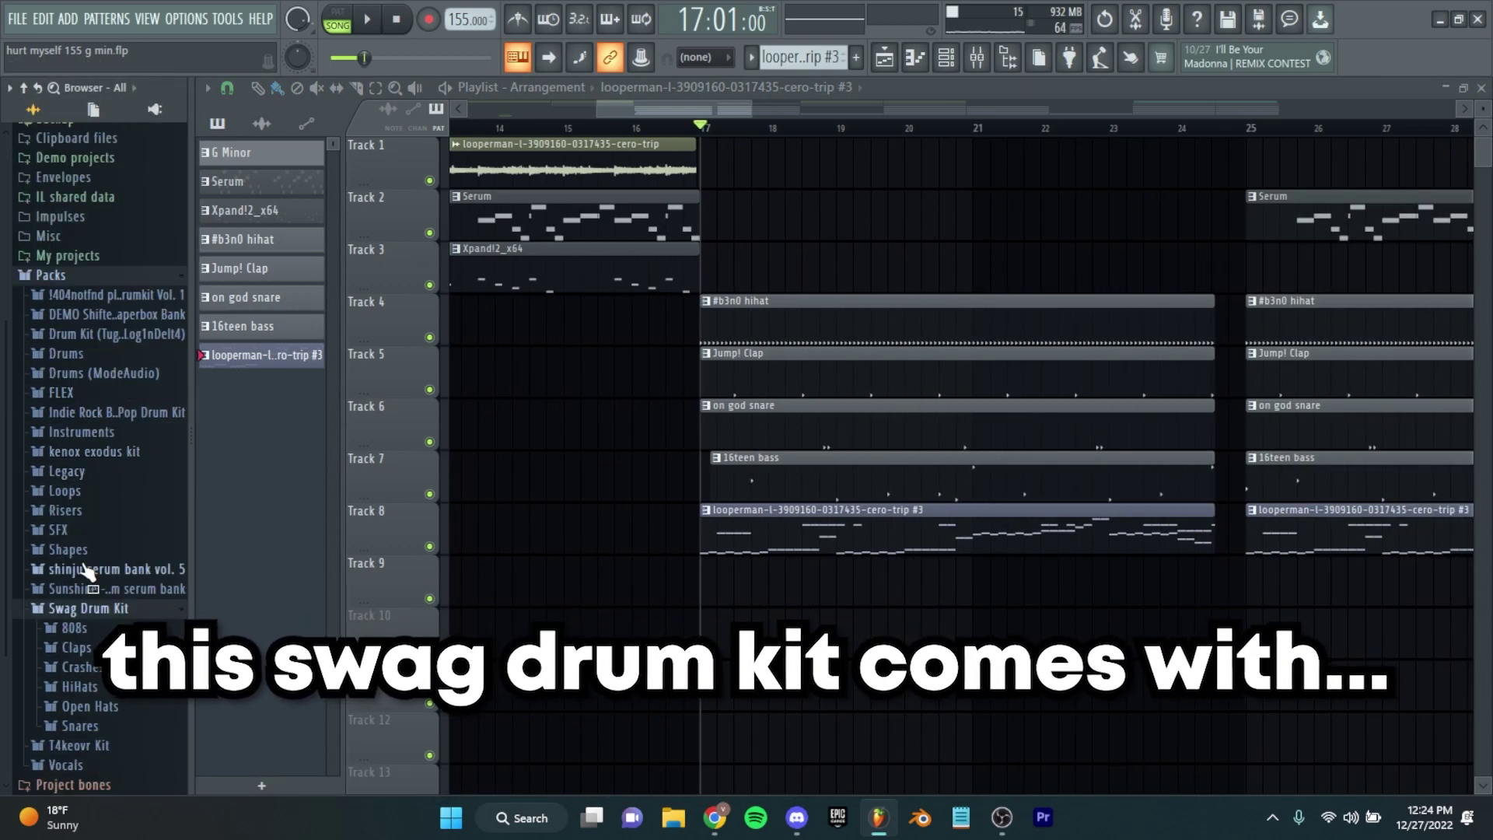
pyautogui.scroll(-3, 87, 526)
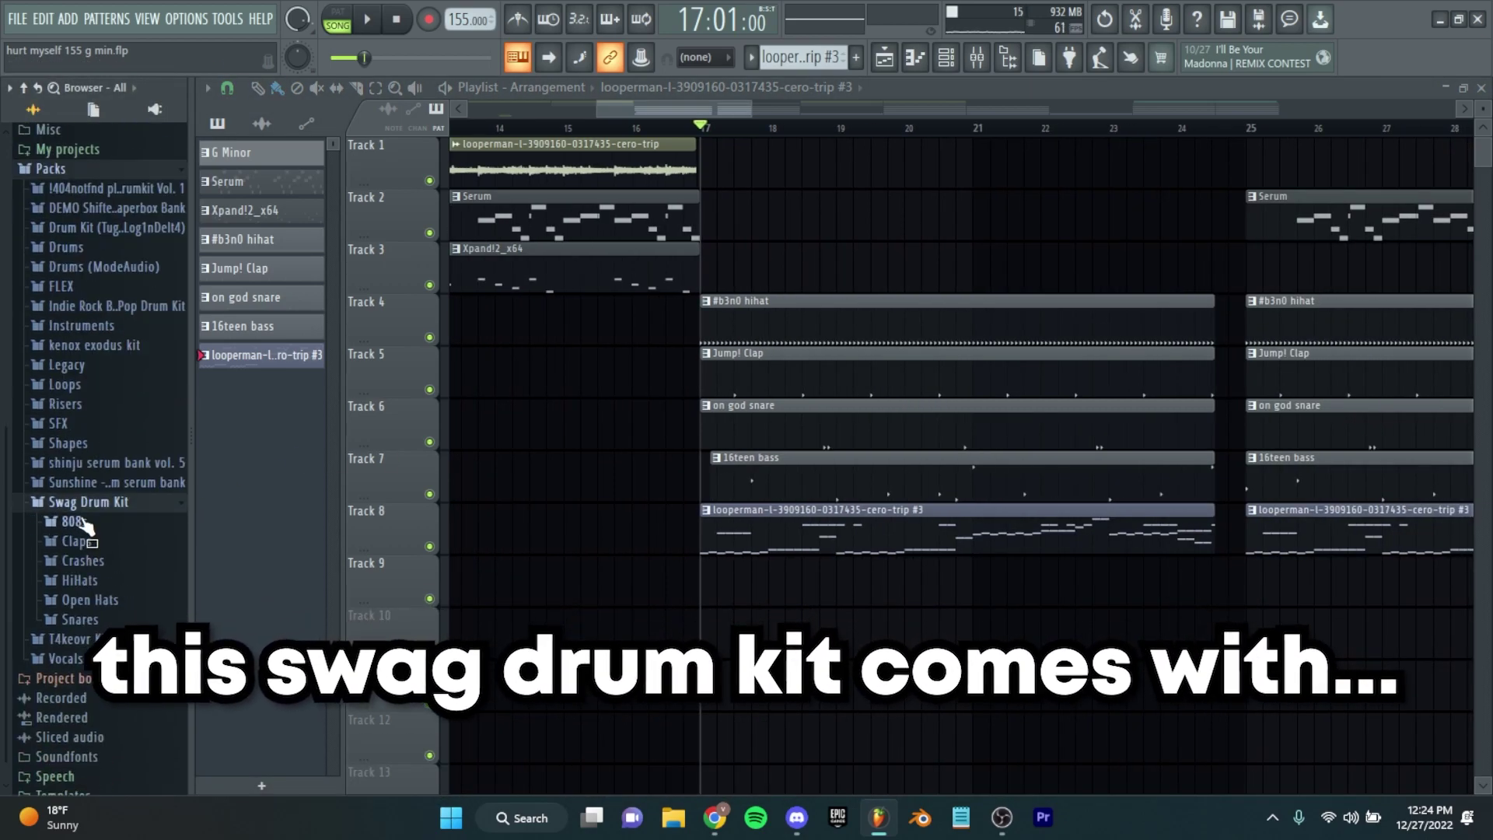
pyautogui.click(84, 523)
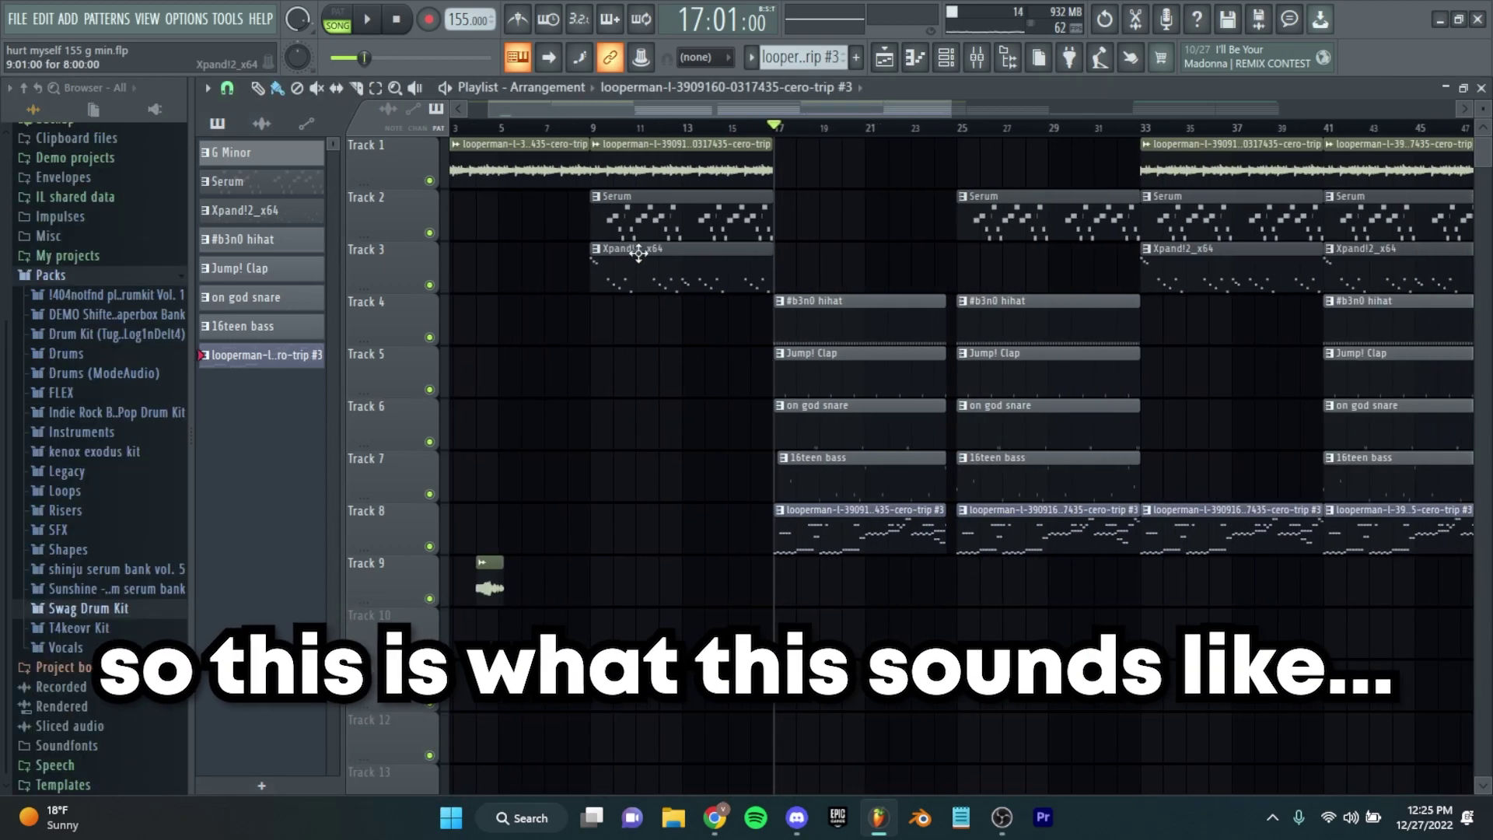
# Step: Play the arrangement from bar 9 through the section with drums and the sliced loop
pyautogui.click(595, 133)
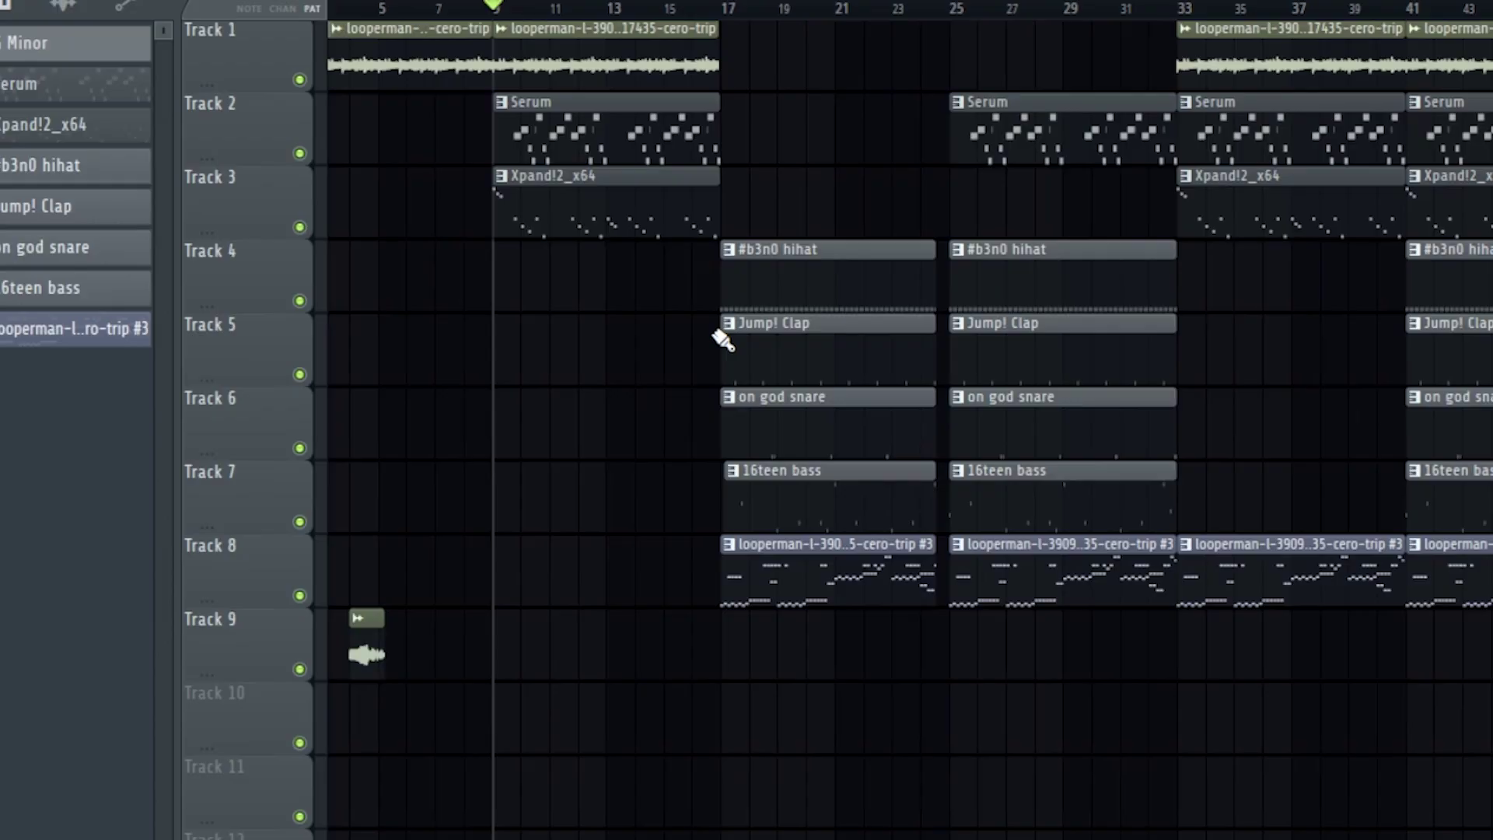
pyautogui.press('space')
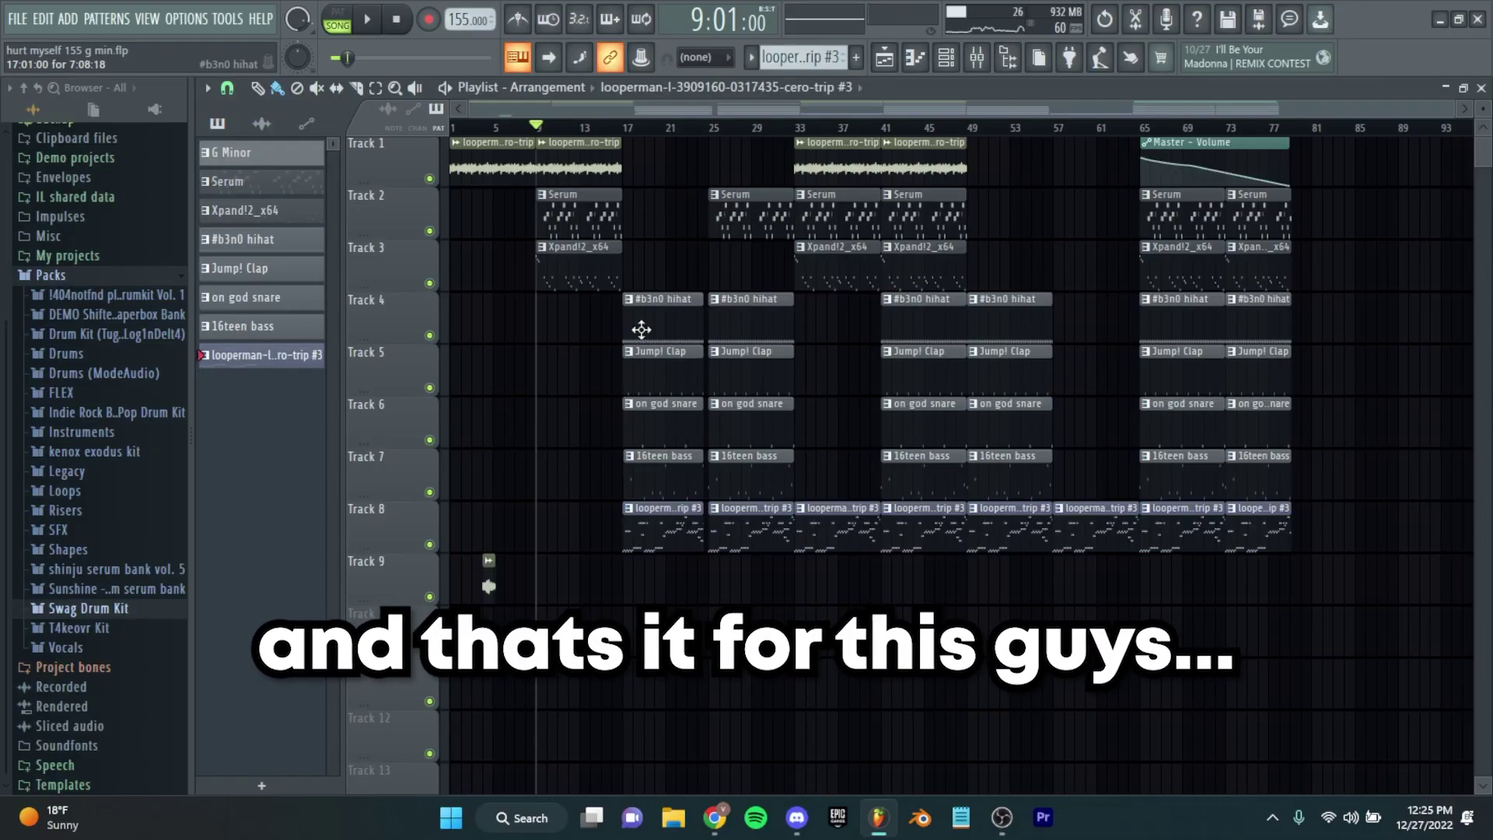
pyautogui.scroll(2, 697, 283)
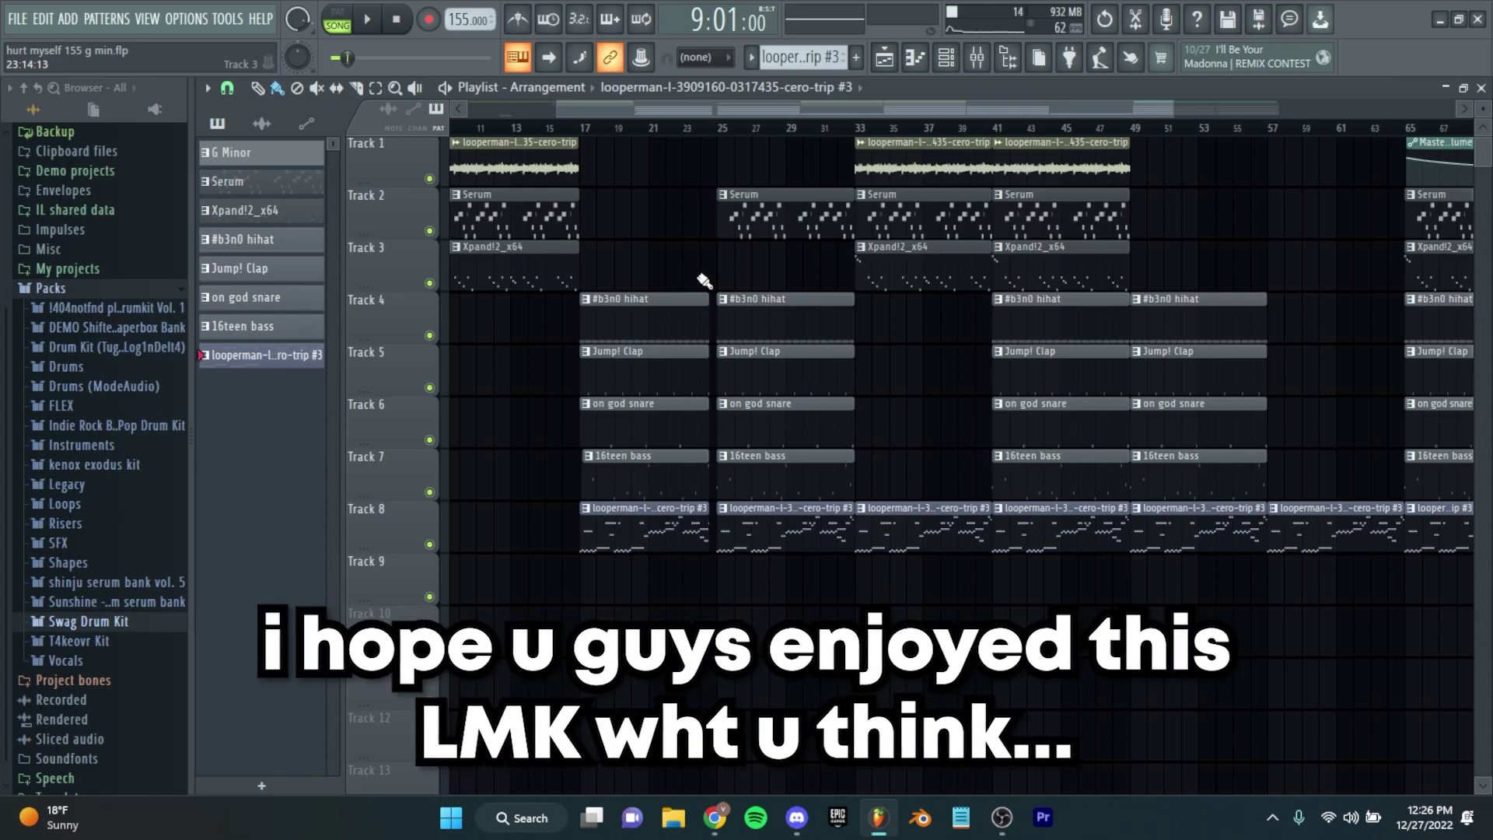
pyautogui.scroll(-3, 717, 284)
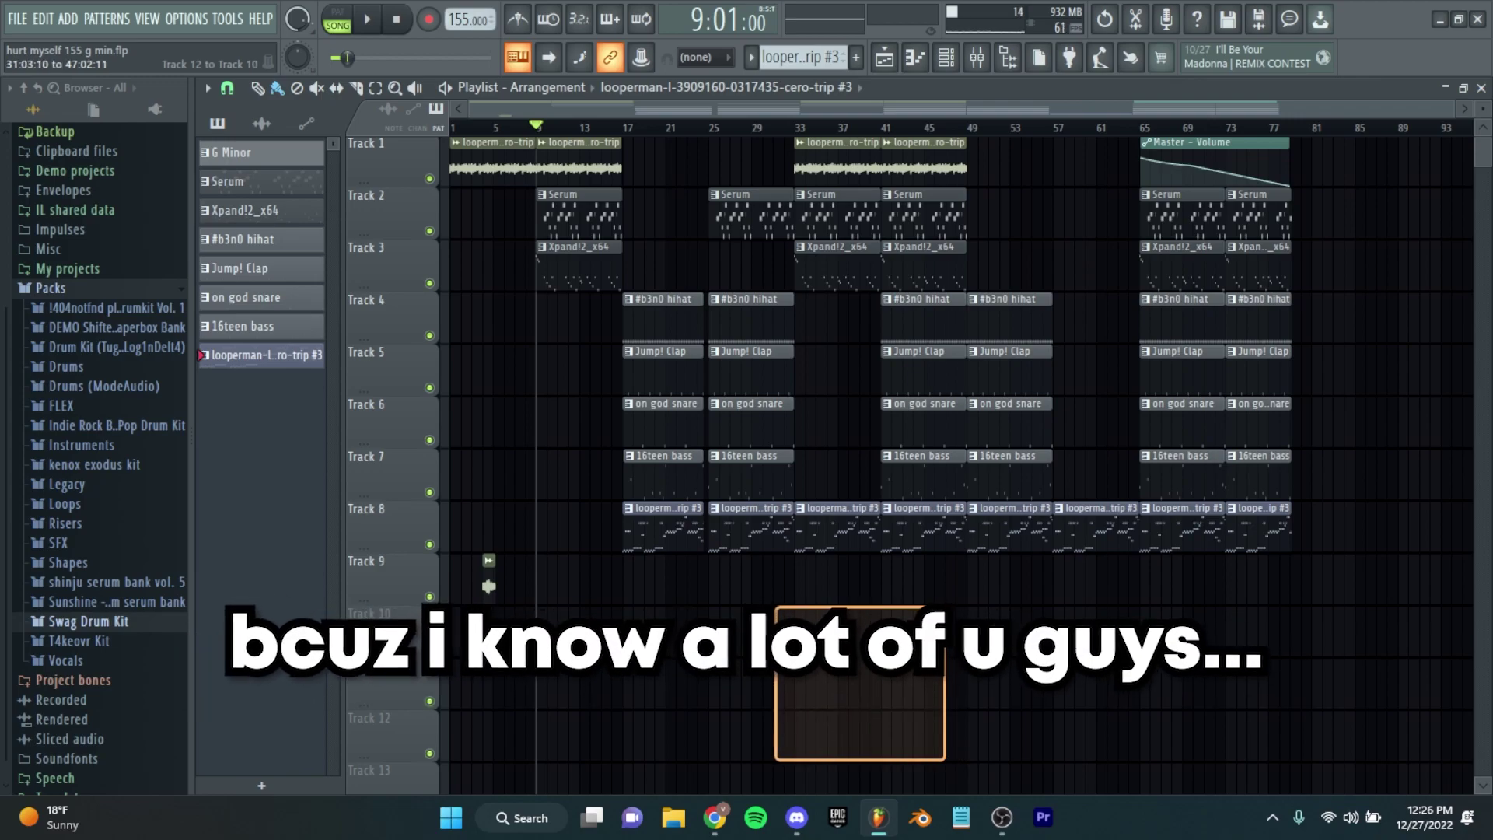
pyautogui.moveTo(777, 608); pyautogui.dragTo(835, 601)
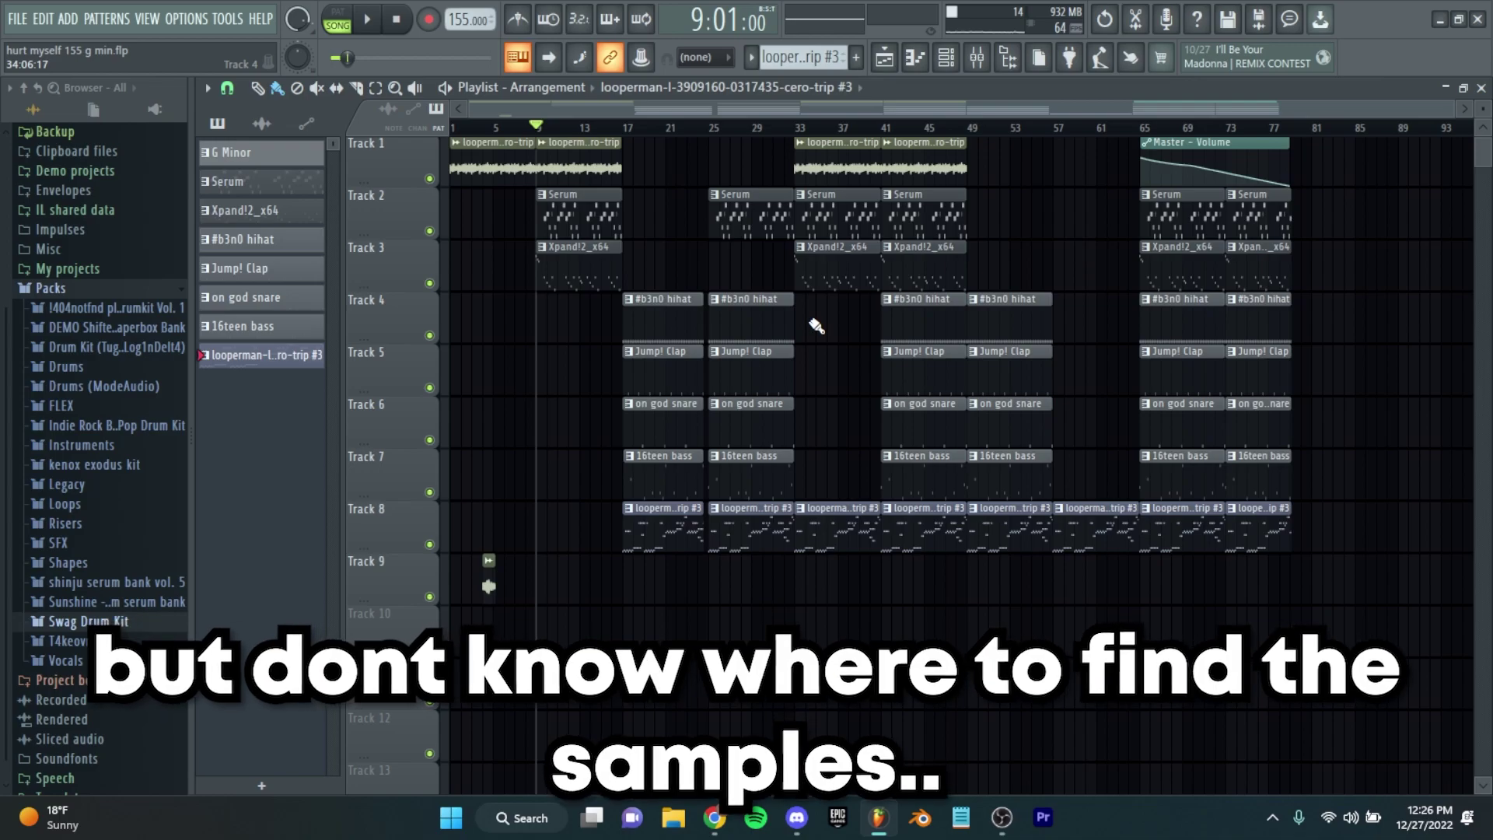
pyautogui.scroll(5, 630, 266)
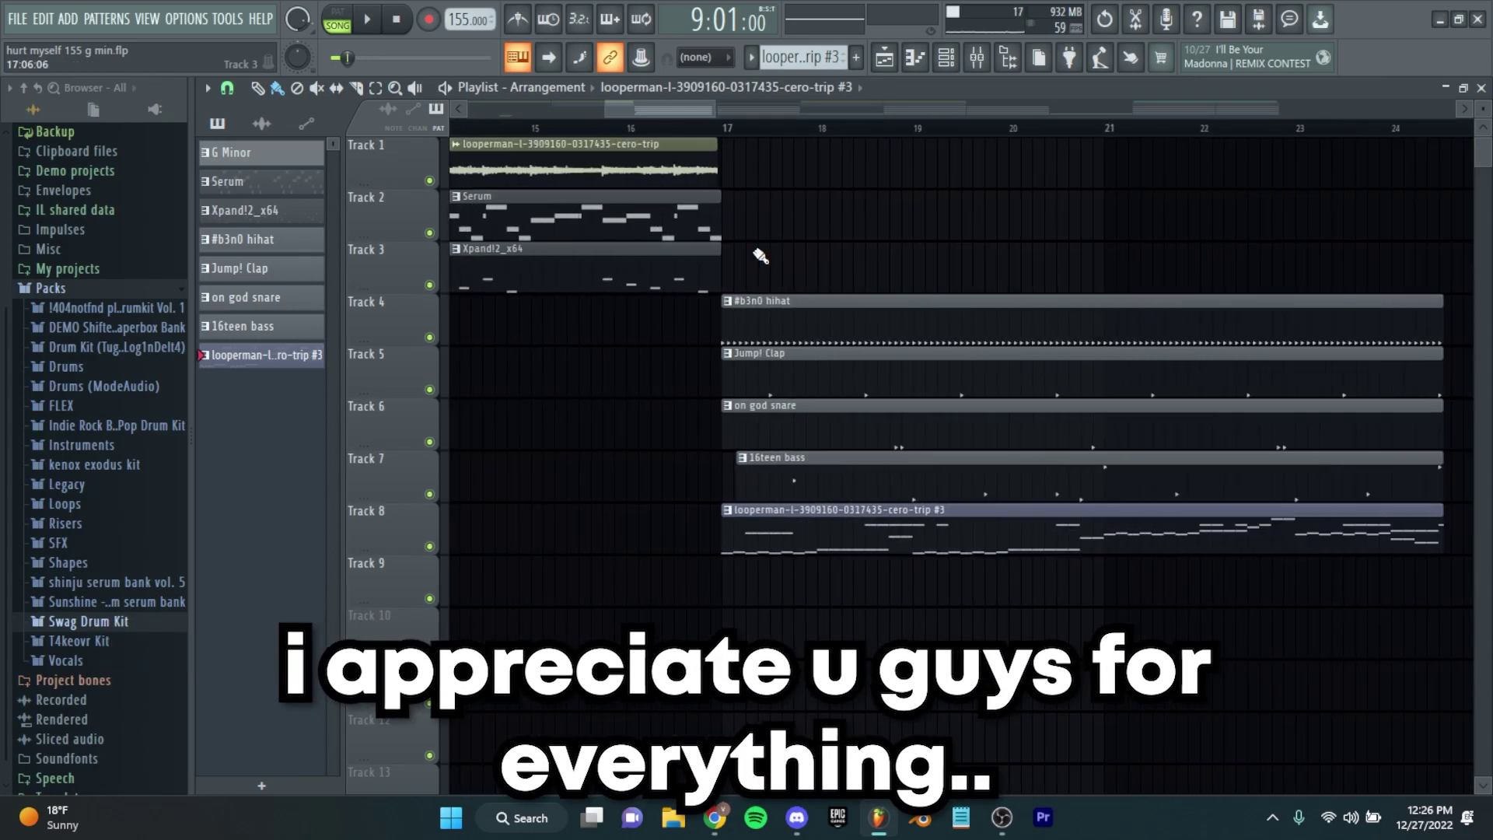
pyautogui.scroll(3, 728, 140)
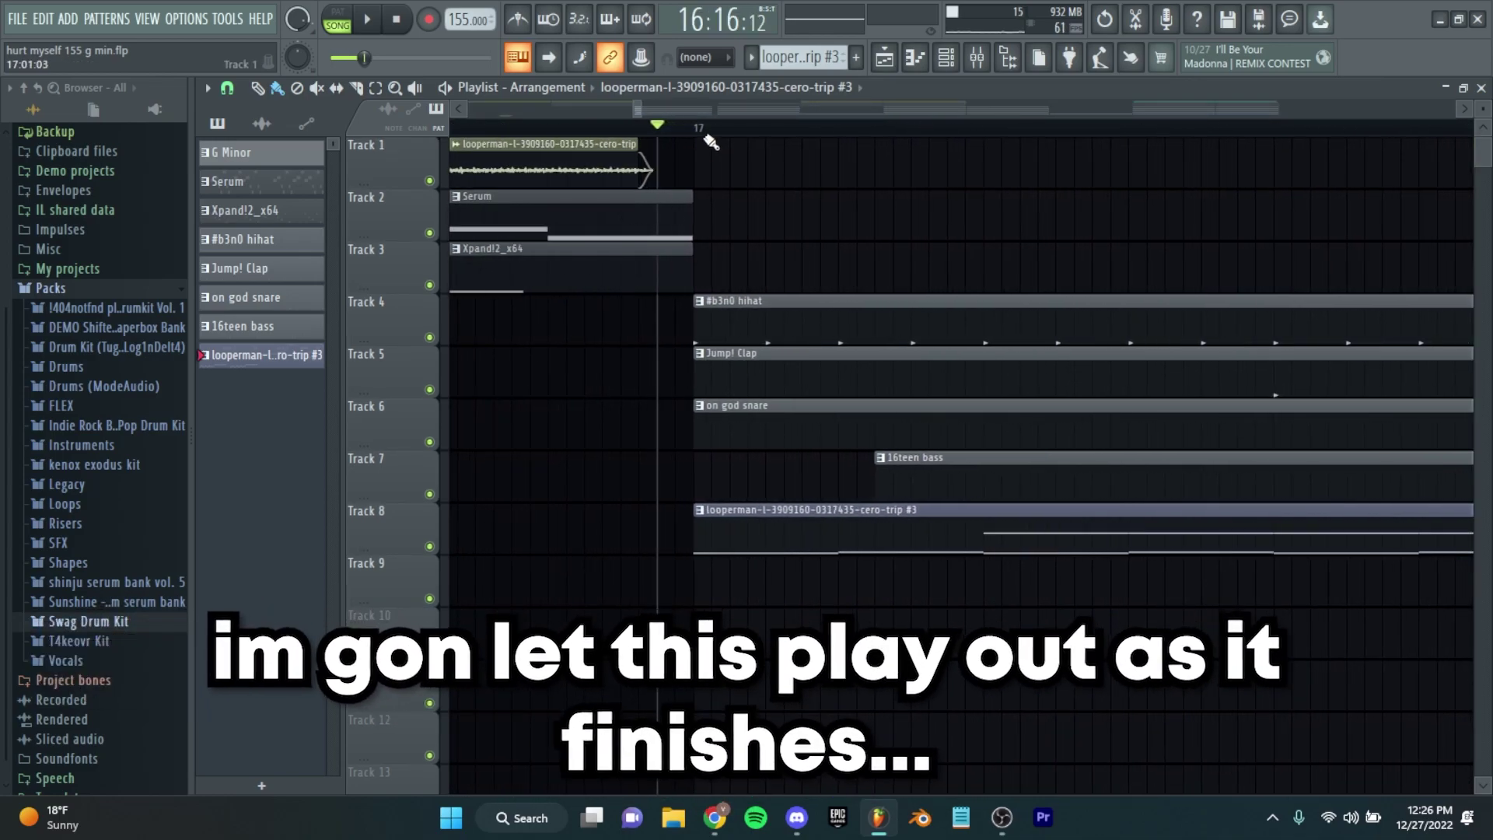